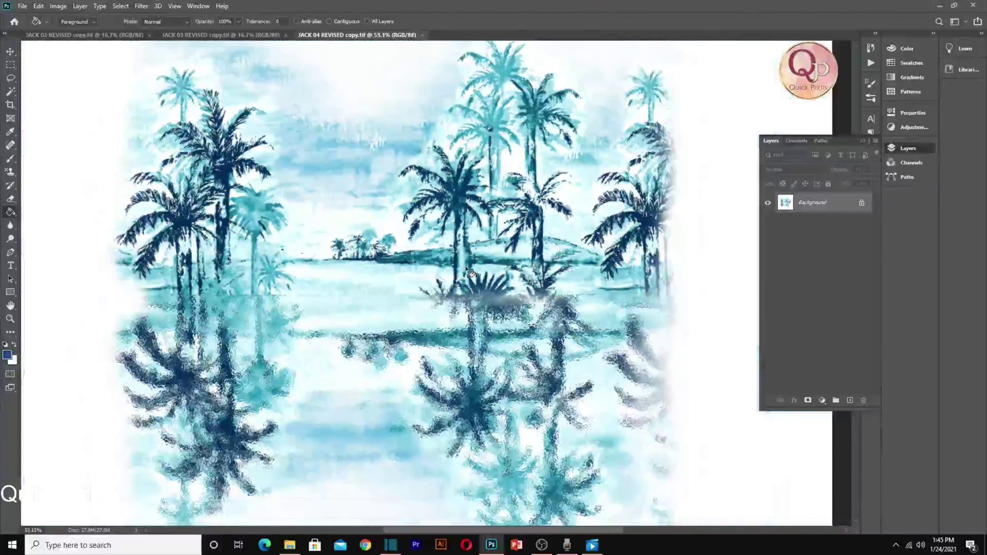
# Examine the palm reflection artwork in JACK 04 REVISED copy.tif, and the overall design and tree details in JACK 02 REVISED copy.tif.
pyautogui.scroll(2, 470, 272)
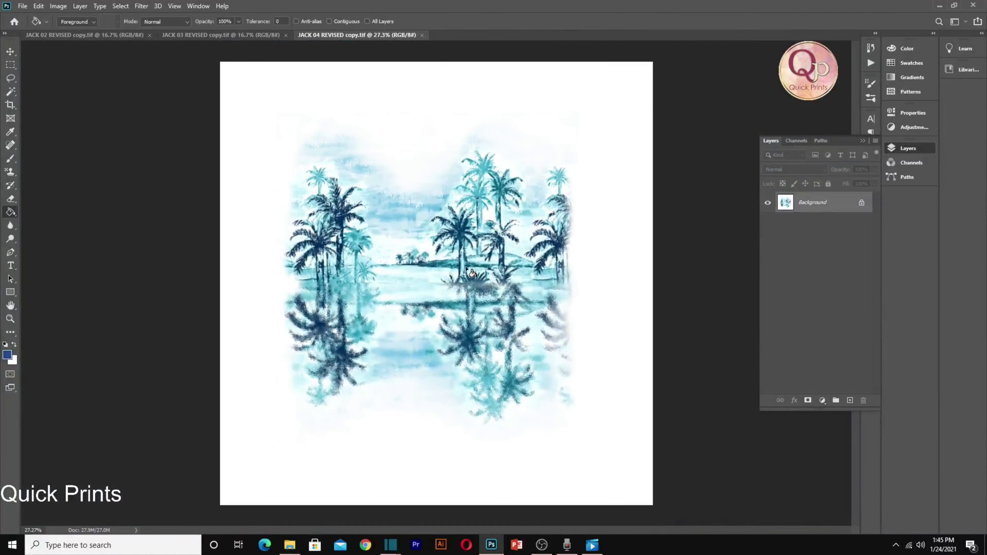
pyautogui.hotkey('ctrl', 'Tab')
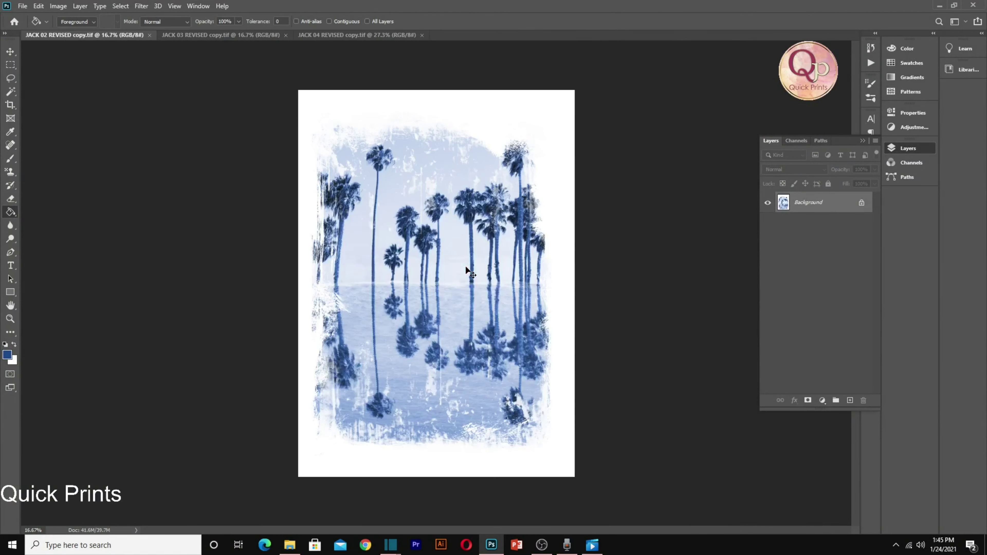
pyautogui.scroll(2, 389, 282)
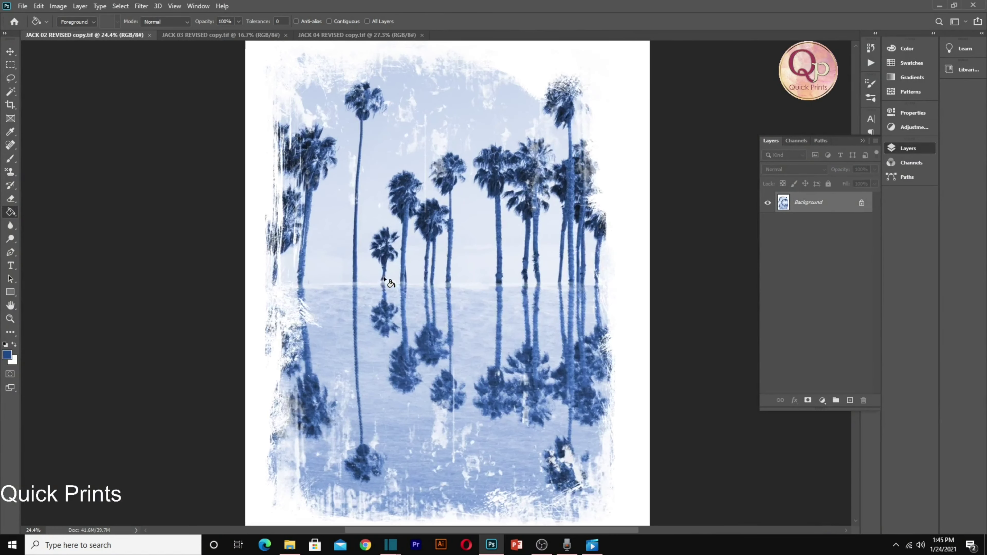
pyautogui.scroll(7, 385, 278)
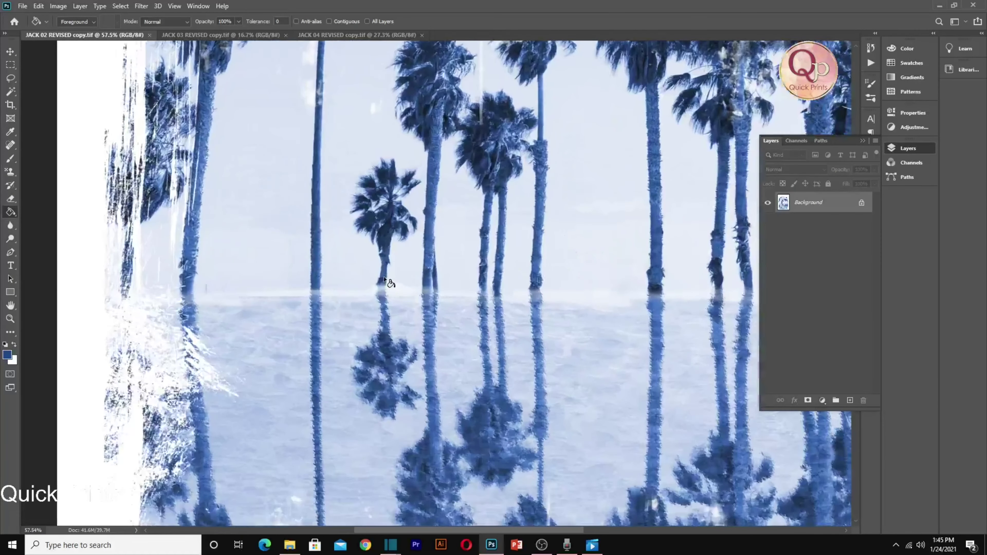
pyautogui.scroll(-7, 389, 282)
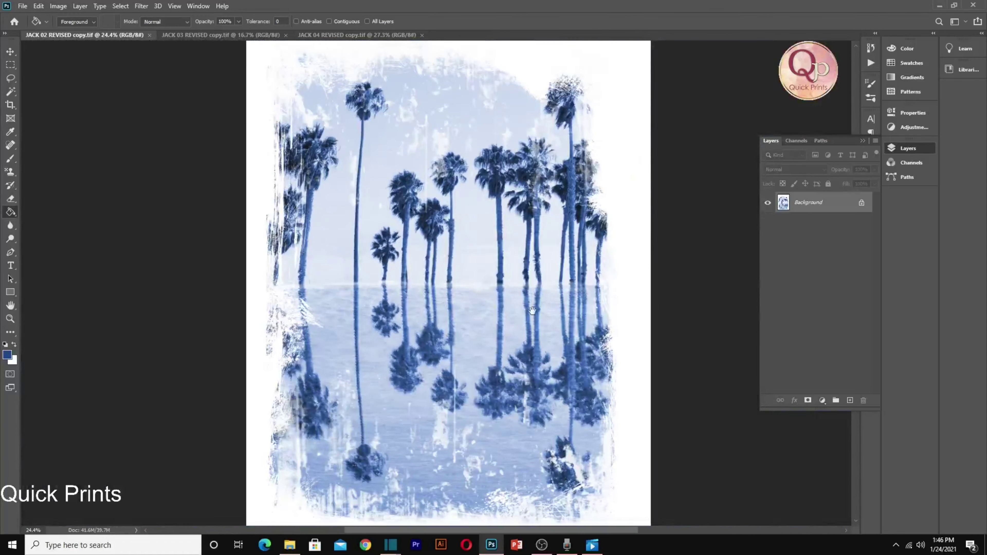
pyautogui.moveTo(532, 309); pyautogui.dragTo(413, 292)
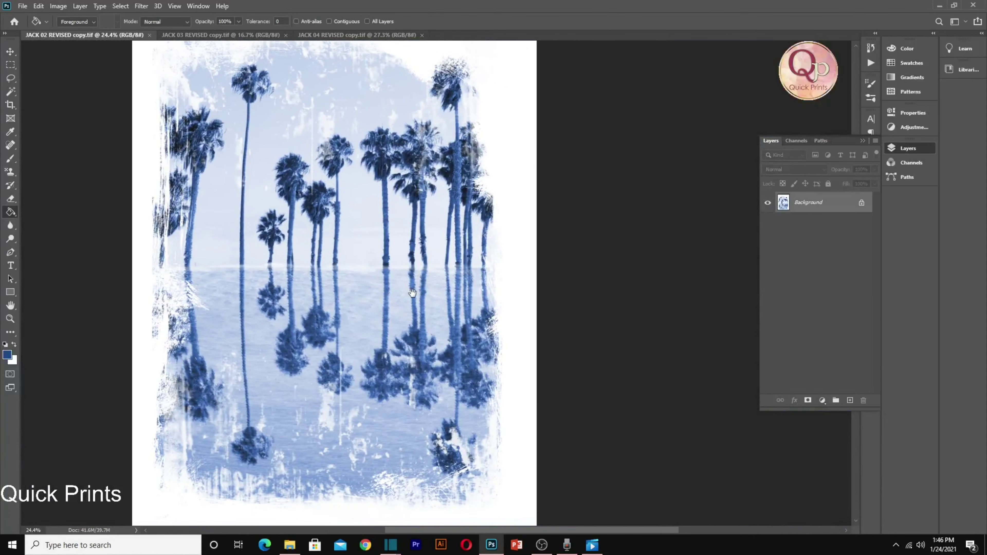
pyautogui.scroll(10, 393, 178)
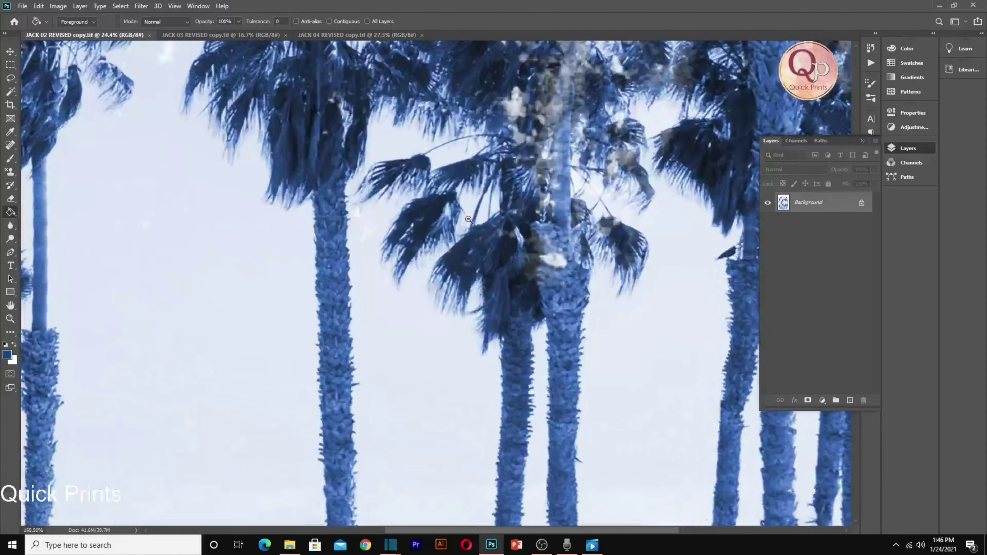
pyautogui.scroll(-9, 449, 219)
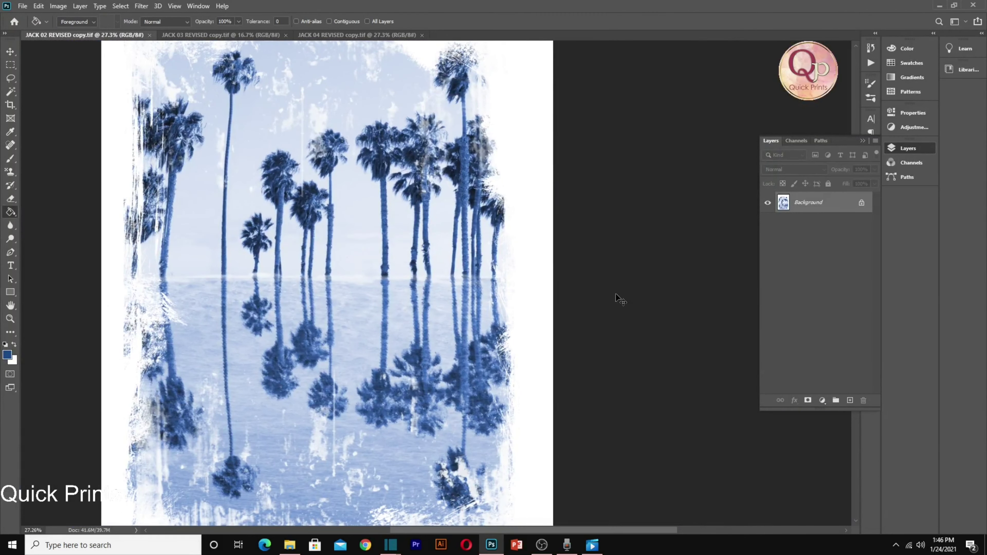
# Inspect the finished prints in JACK 03 REVISED copy.tif and JACK 04 REVISED copy.tif, both close up and as a whole.
pyautogui.hotkey('ctrl', 'Tab')
pyautogui.scroll(5, 495, 277)
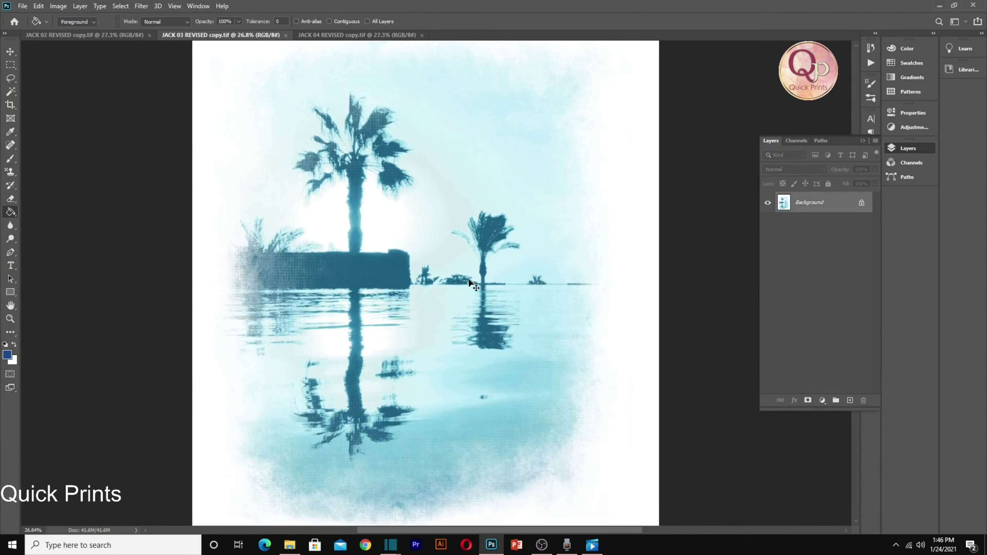
pyautogui.hotkey('ctrl', 'Tab')
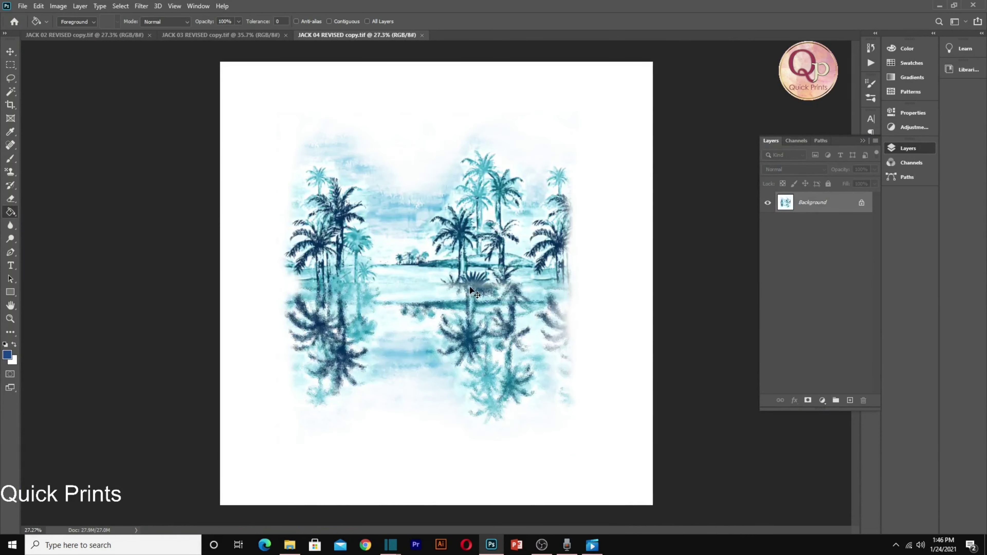
pyautogui.scroll(2, 472, 291)
pyautogui.scroll(3, 472, 291)
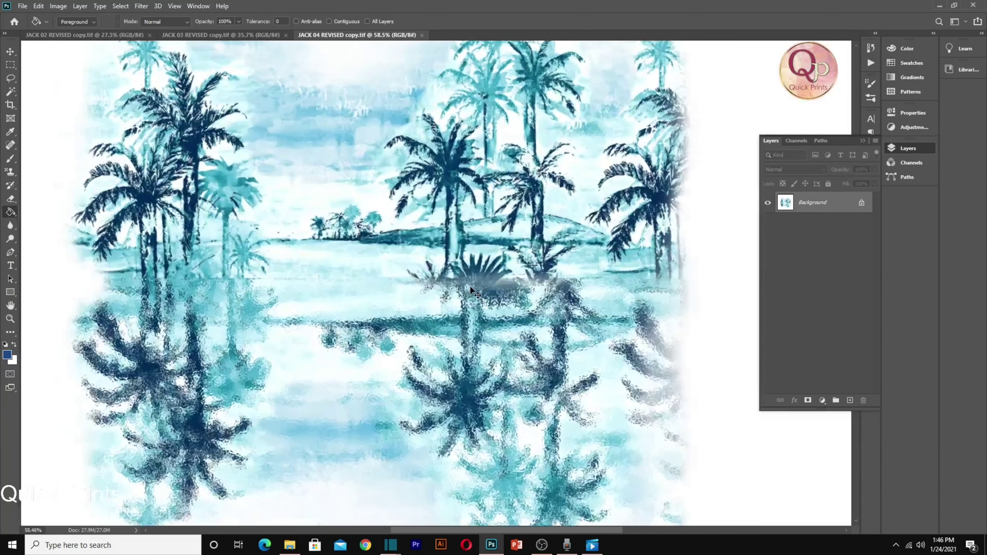
pyautogui.scroll(-4, 472, 292)
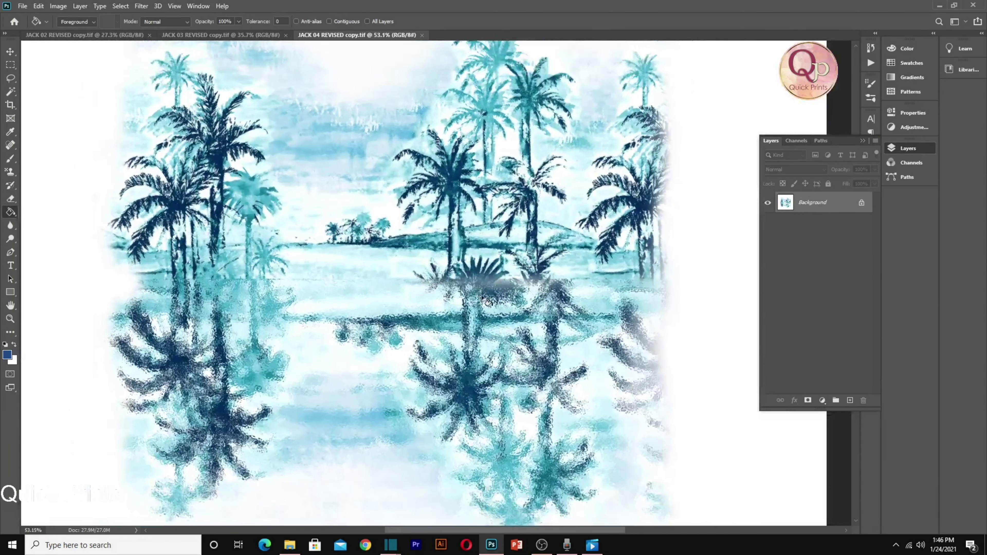
pyautogui.scroll(-2, 482, 300)
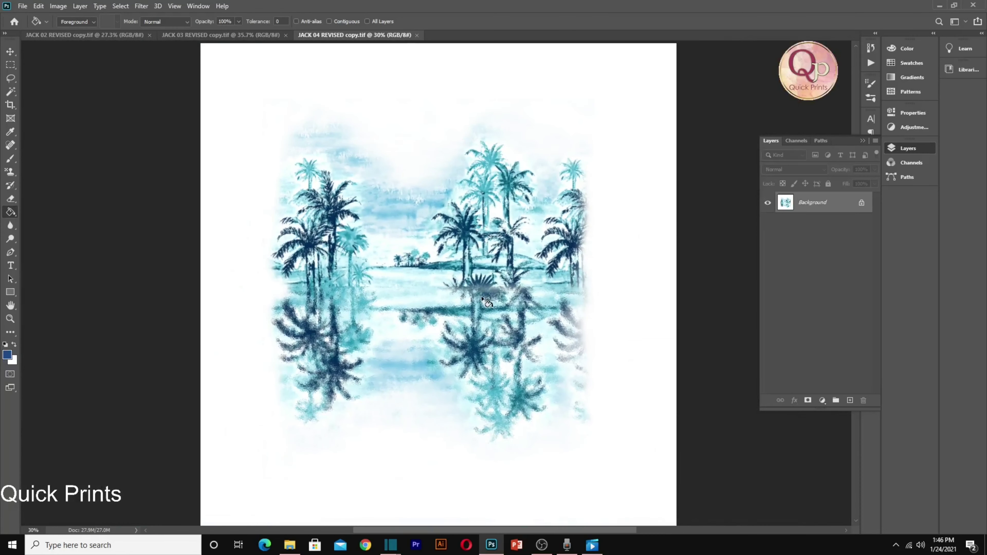
pyautogui.scroll(-1, 482, 298)
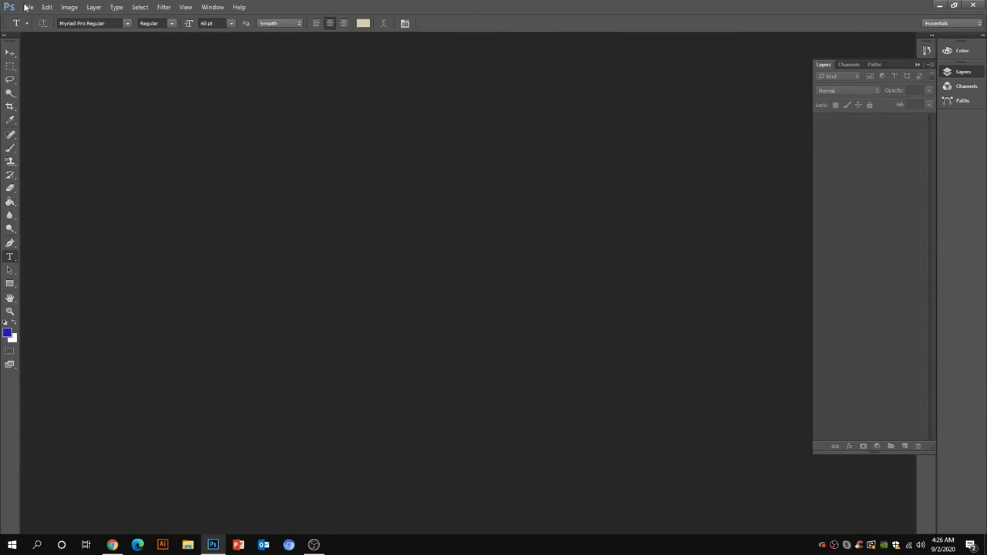
# Open the motif image 7d6f2db9a3402728d510ee7bca99d773 from the INDIAN MOTIF RESEARCH folder on the Desktop.
pyautogui.click(29, 8)
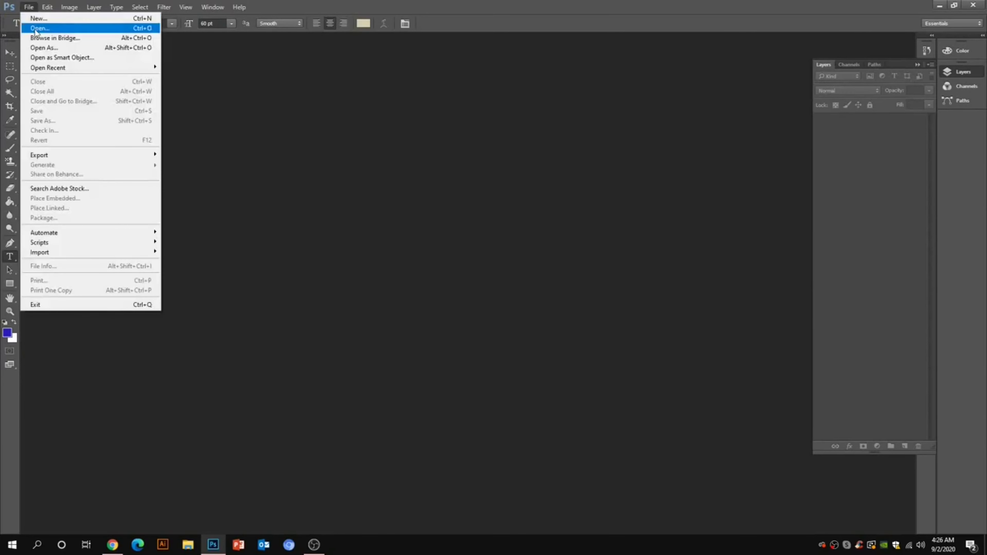
pyautogui.click(36, 30)
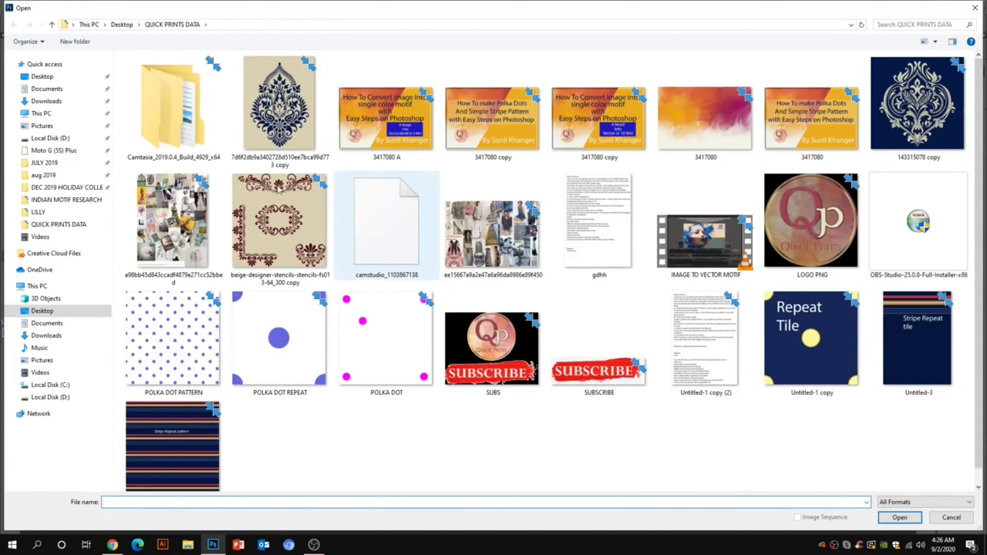
pyautogui.click(78, 77)
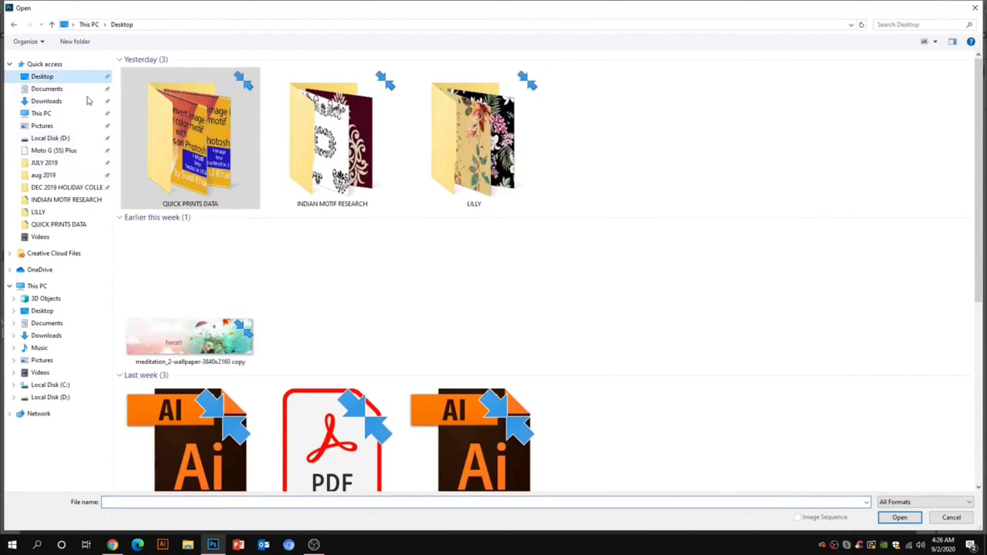
pyautogui.doubleClick(360, 170)
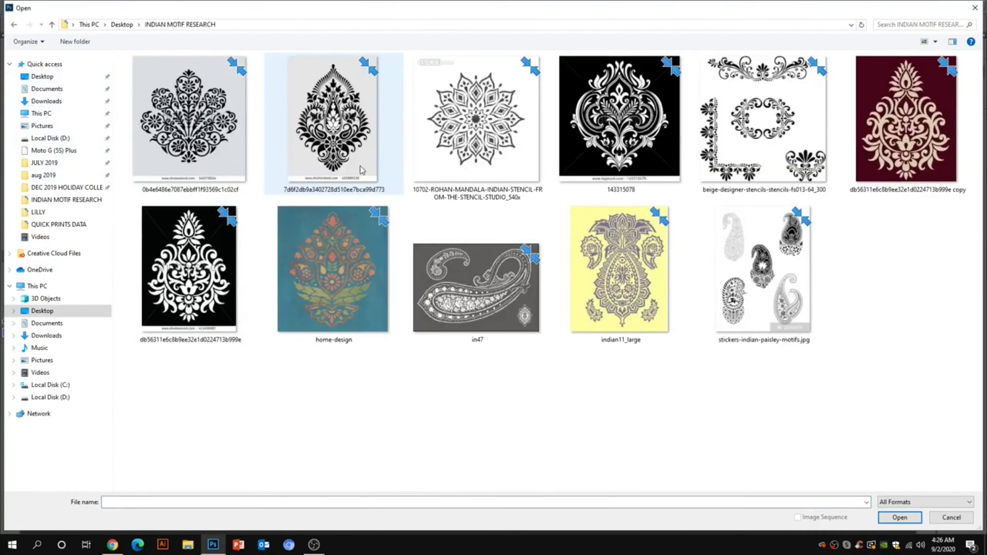
pyautogui.click(334, 153)
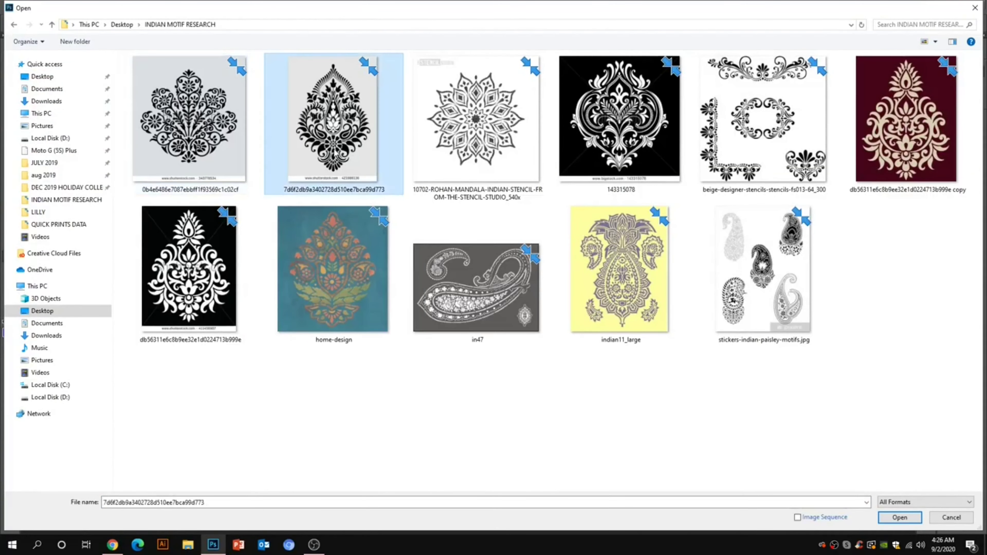
pyautogui.doubleClick(335, 153)
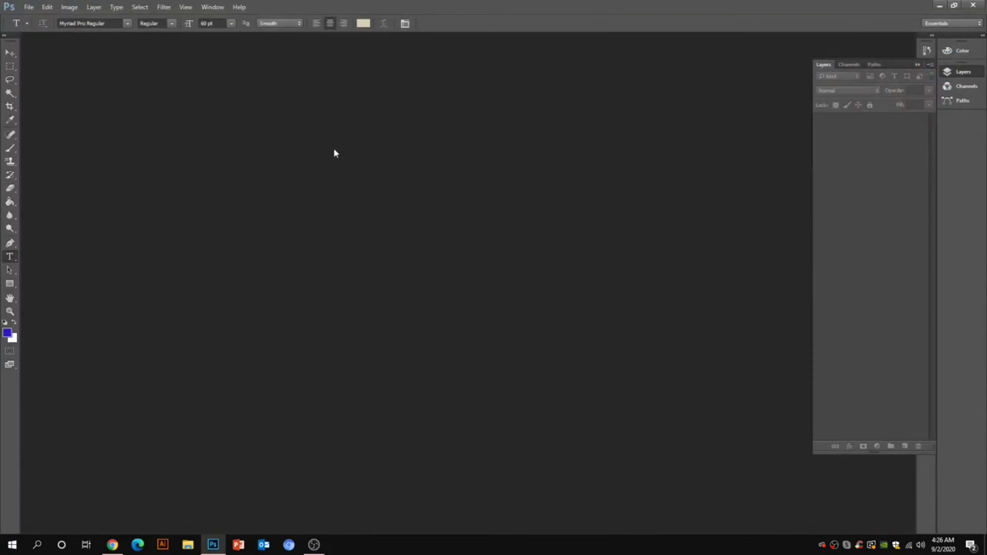
pyautogui.click(28, 7)
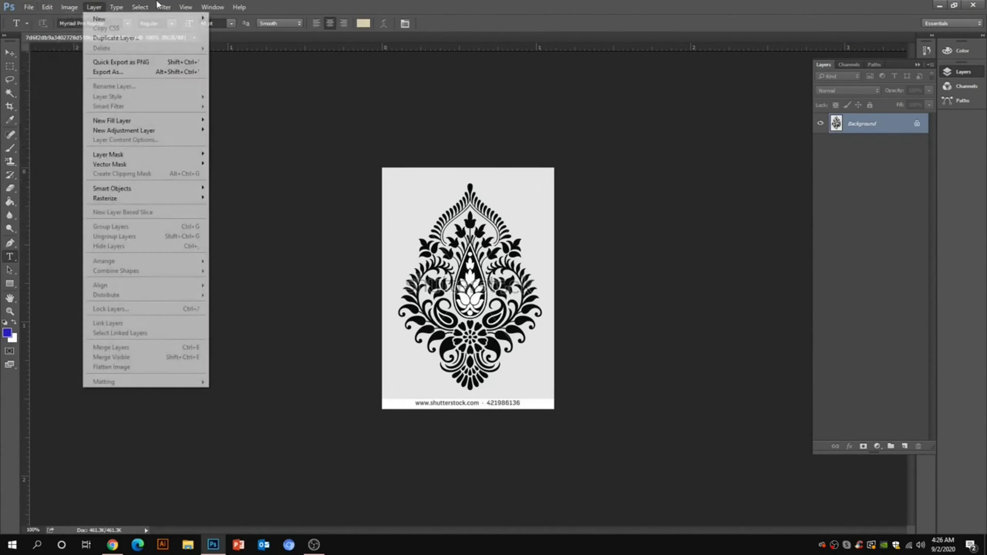
pyautogui.moveTo(76, 7)
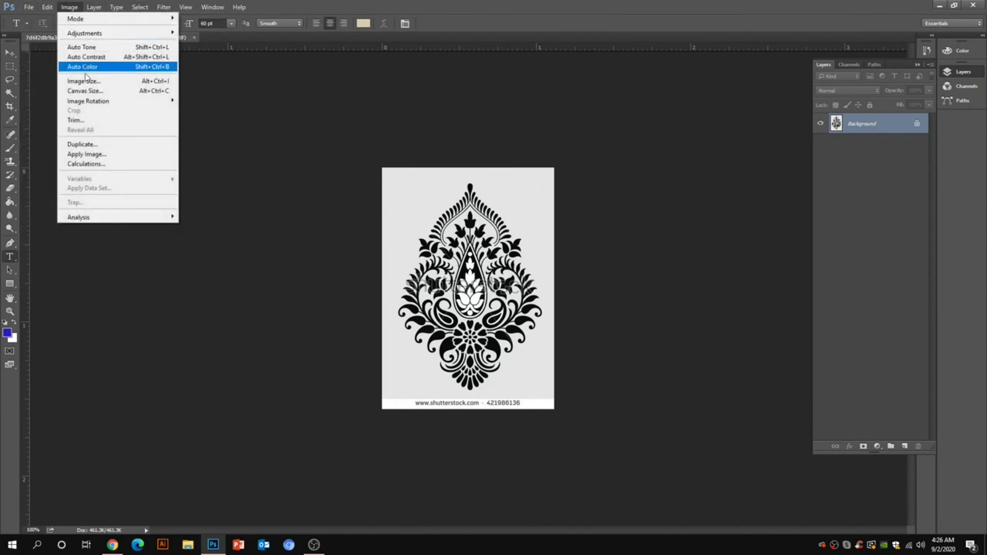
pyautogui.press('Escape')
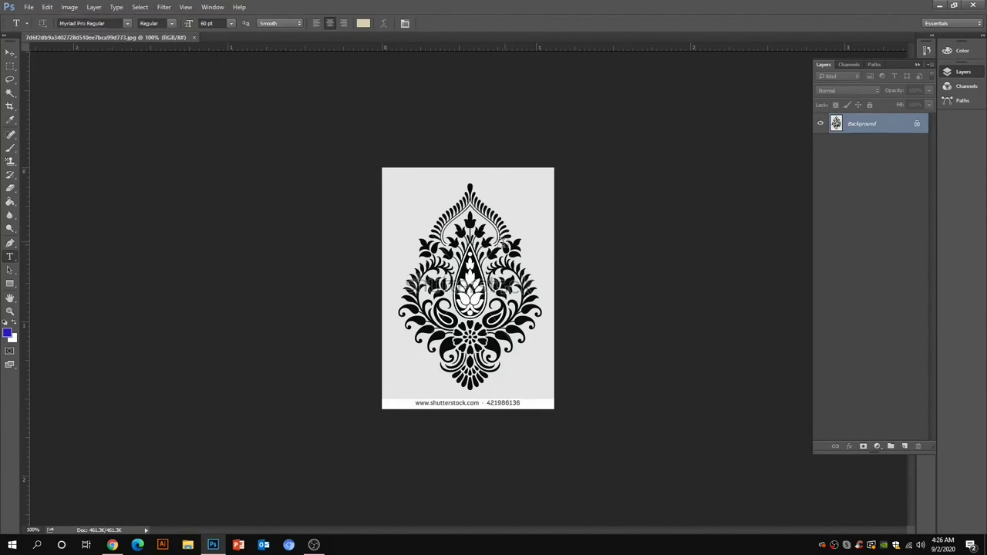
# Crop the white shutterstock caption strip off the bottom of the motif image.
pyautogui.scroll(2, 485, 261)
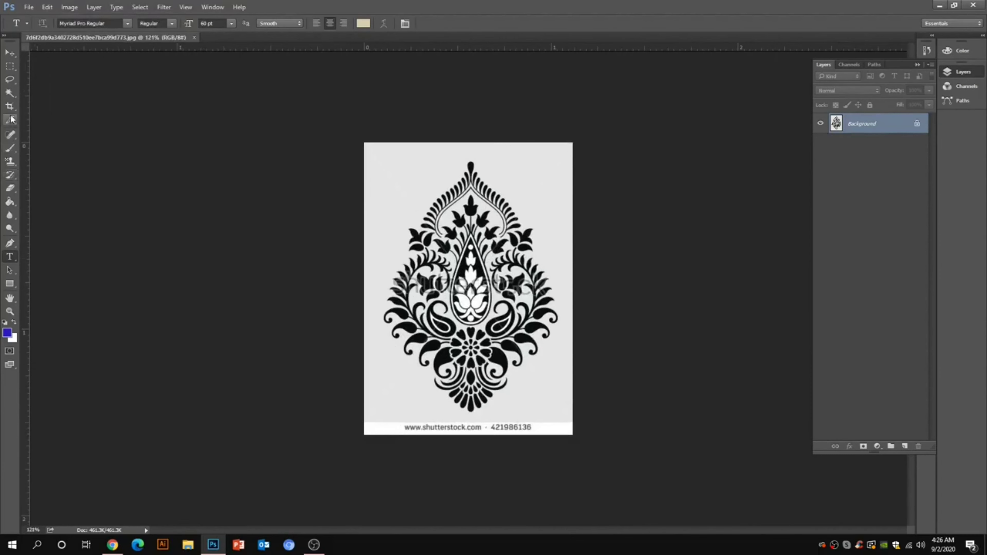
pyautogui.click(10, 106)
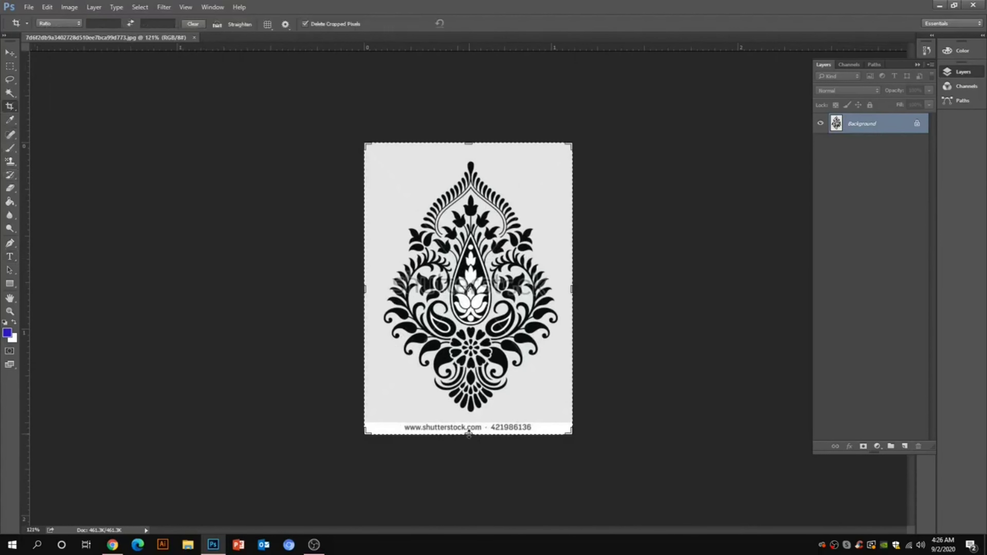
pyautogui.moveTo(469, 434); pyautogui.dragTo(469, 417)
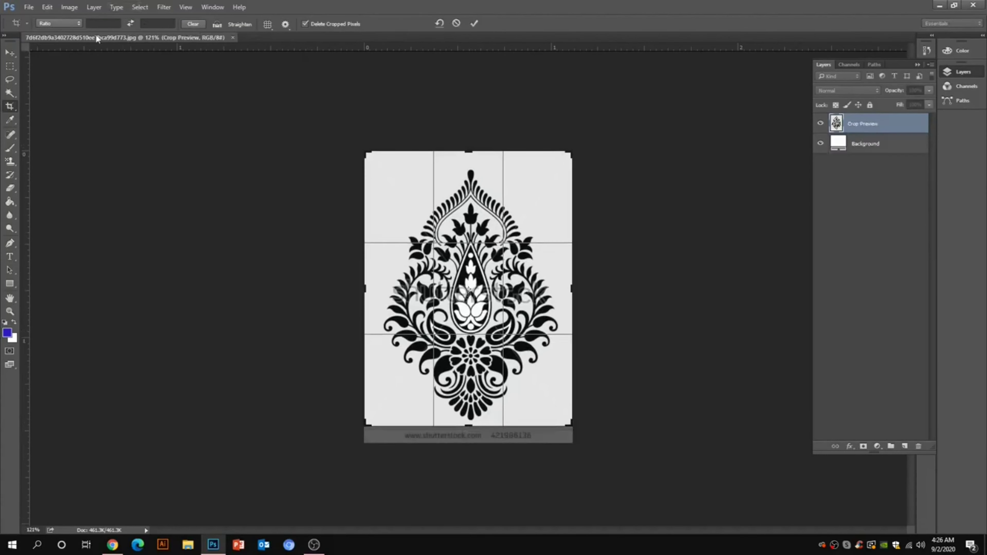
pyautogui.click(72, 7)
pyautogui.click(76, 107)
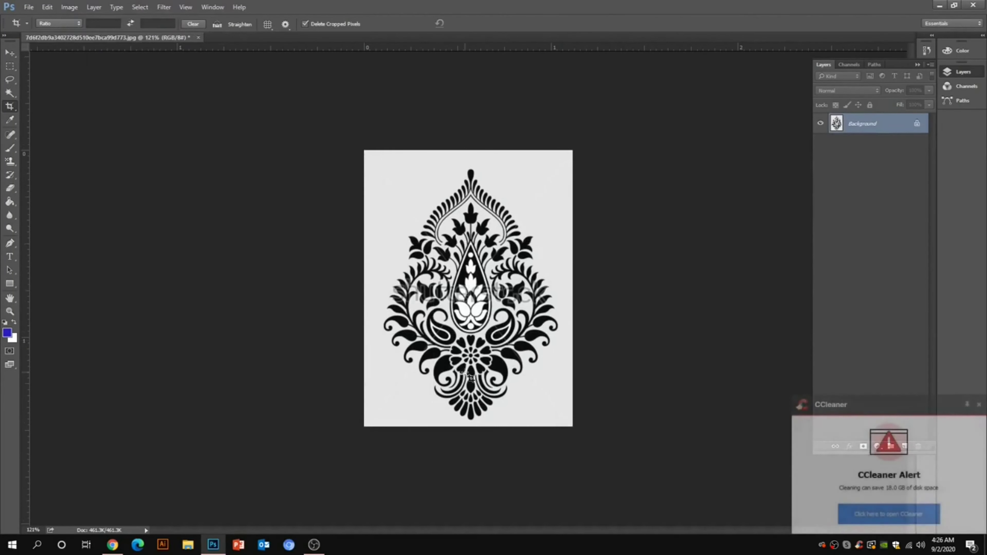
# Resize the image to a width of 3 inches, keeping its proportions and the 300 pixels/inch resolution.
pyautogui.click(66, 7)
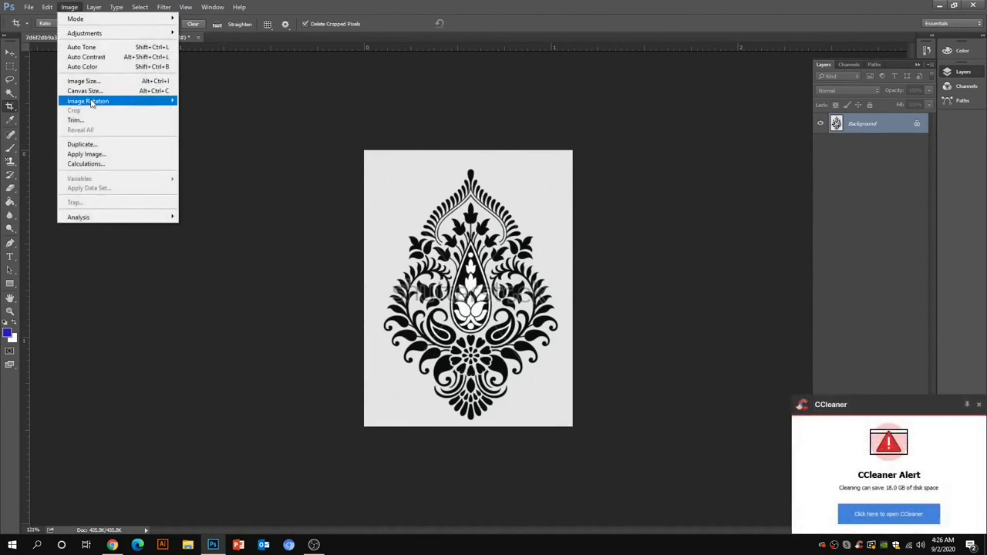
pyautogui.click(97, 84)
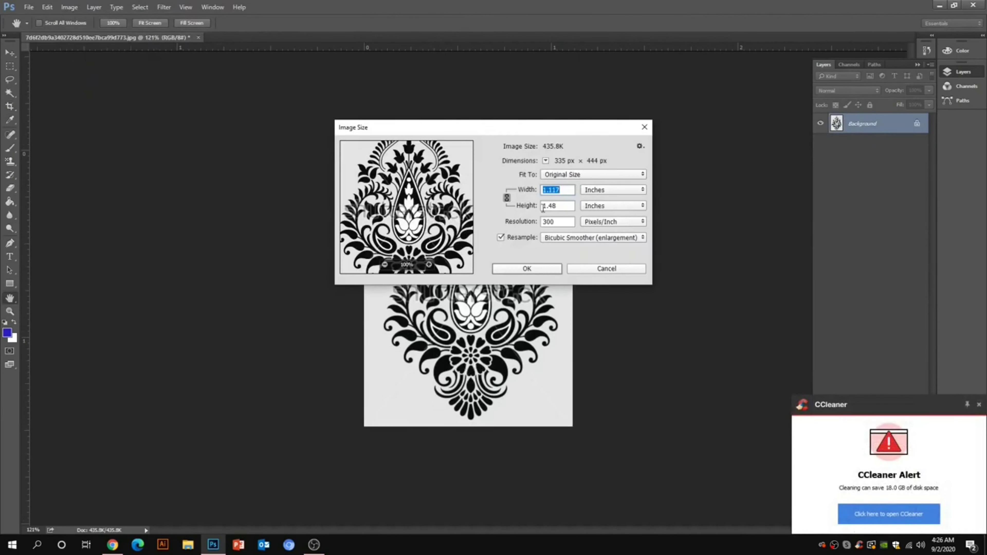
pyautogui.write('3')
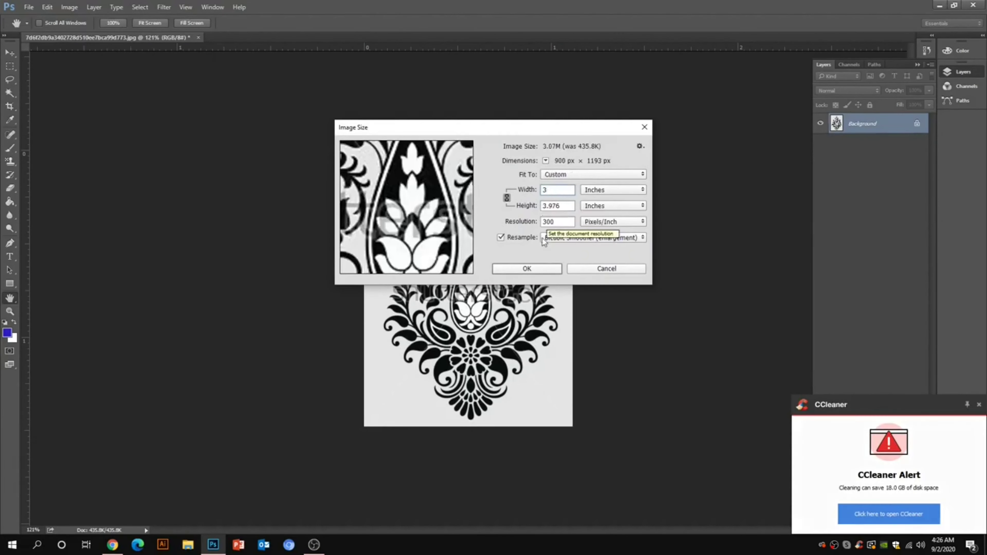
pyautogui.click(526, 268)
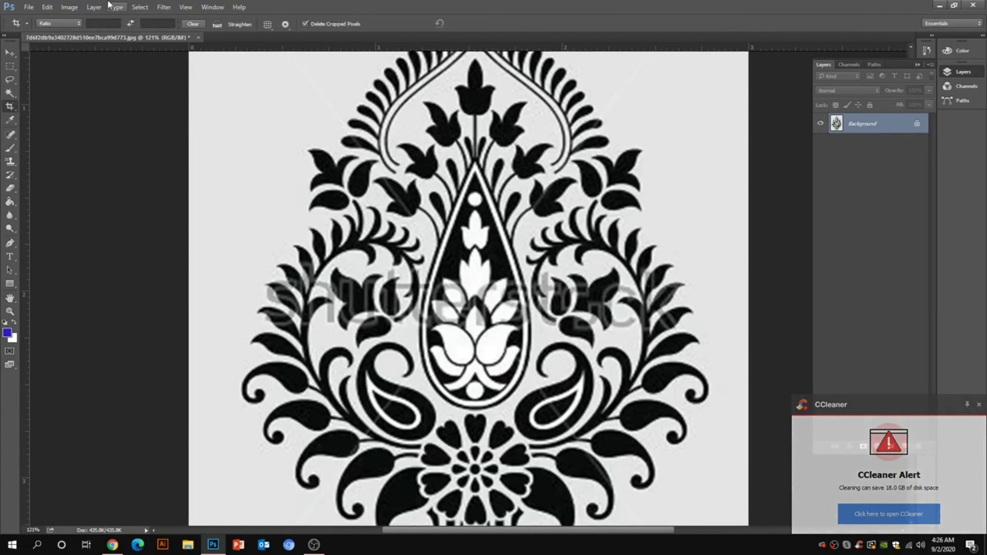
# Boost the paisley motif's contrast with Curves, moving the black point inward and setting the white point to input 144, output 255.
pyautogui.click(72, 7)
pyautogui.moveTo(74, 30)
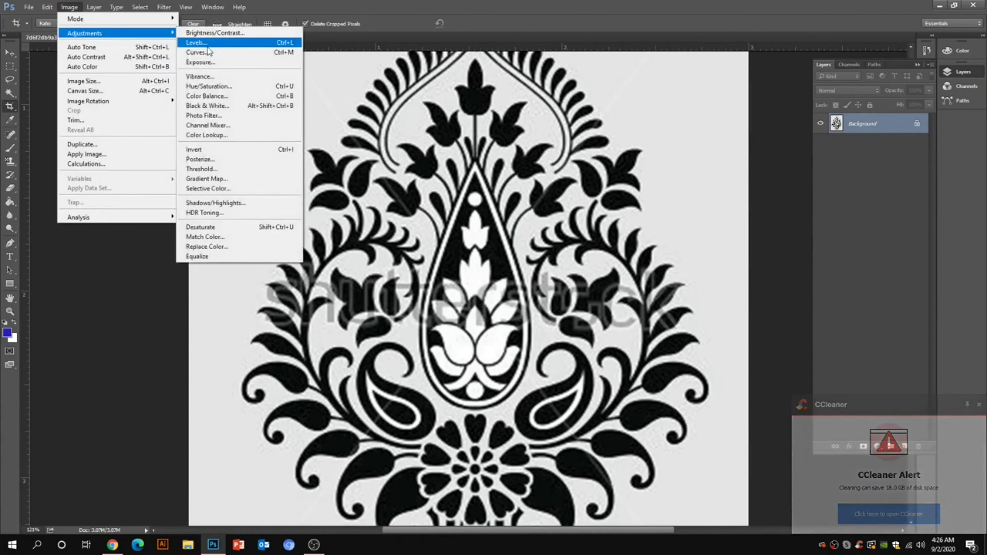
pyautogui.click(208, 53)
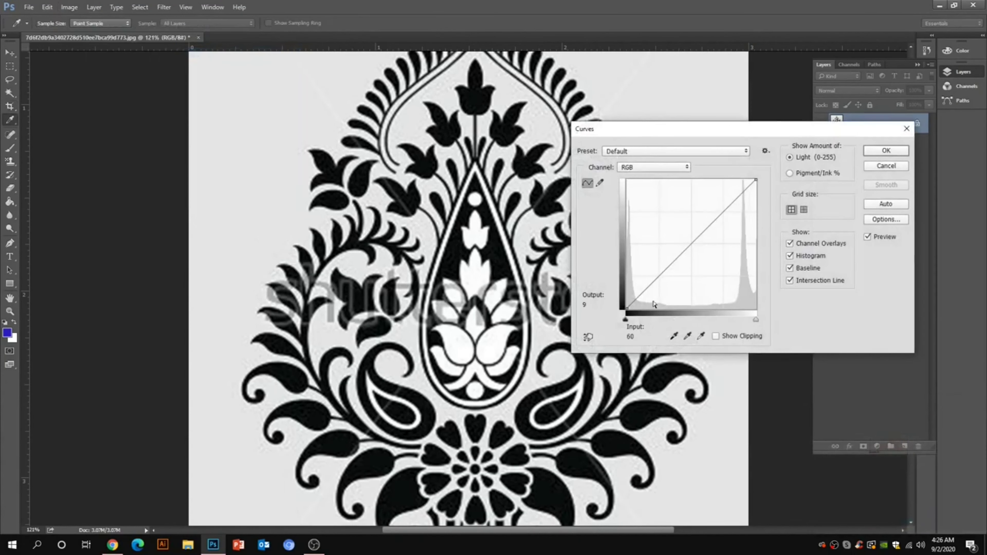
pyautogui.moveTo(624, 321); pyautogui.dragTo(661, 324)
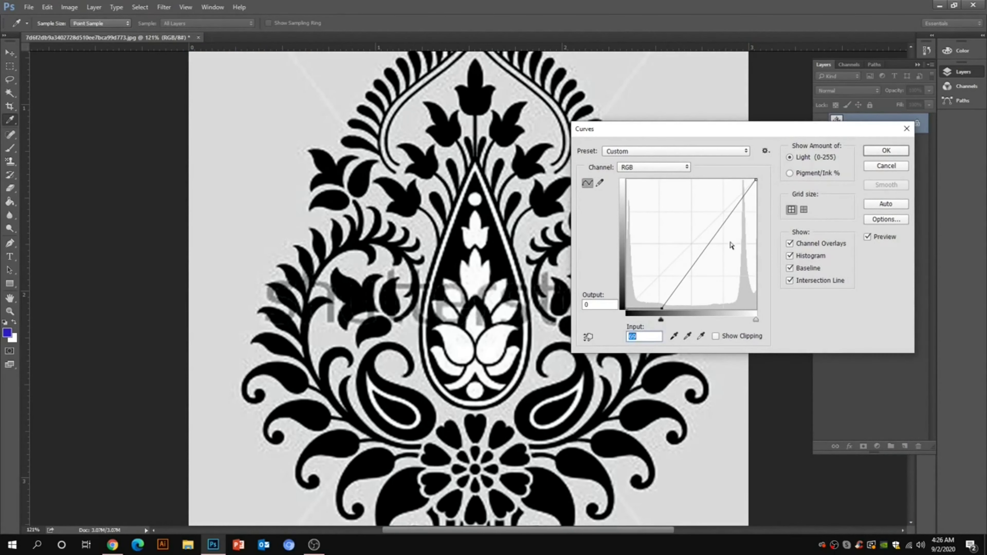
pyautogui.moveTo(753, 181); pyautogui.dragTo(711, 180)
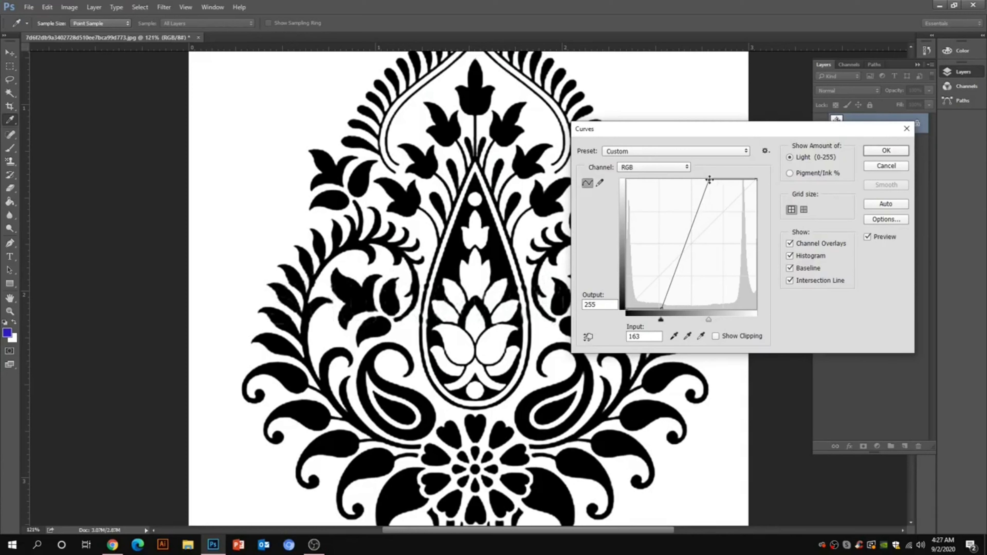
pyautogui.moveTo(710, 180); pyautogui.dragTo(700, 179)
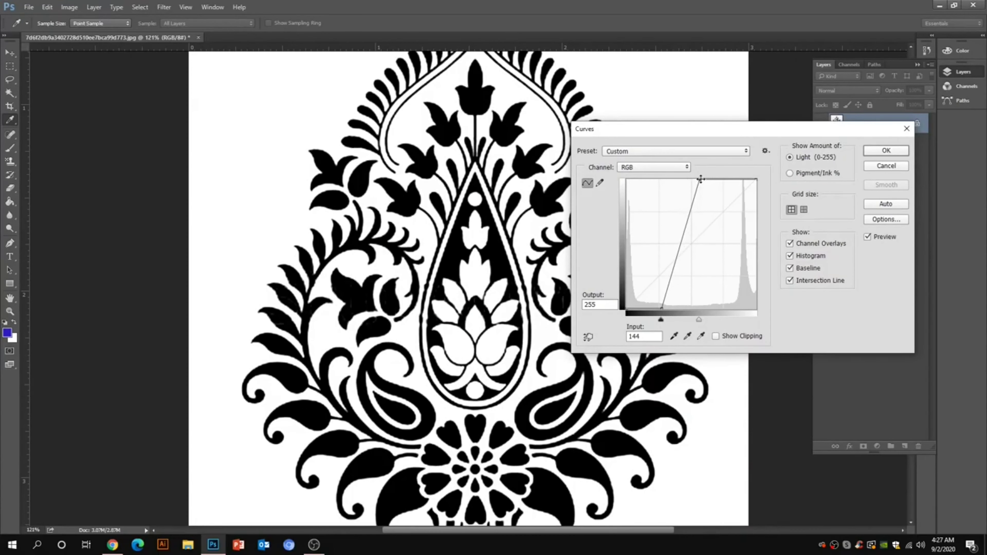
pyautogui.click(885, 151)
pyautogui.press('c')
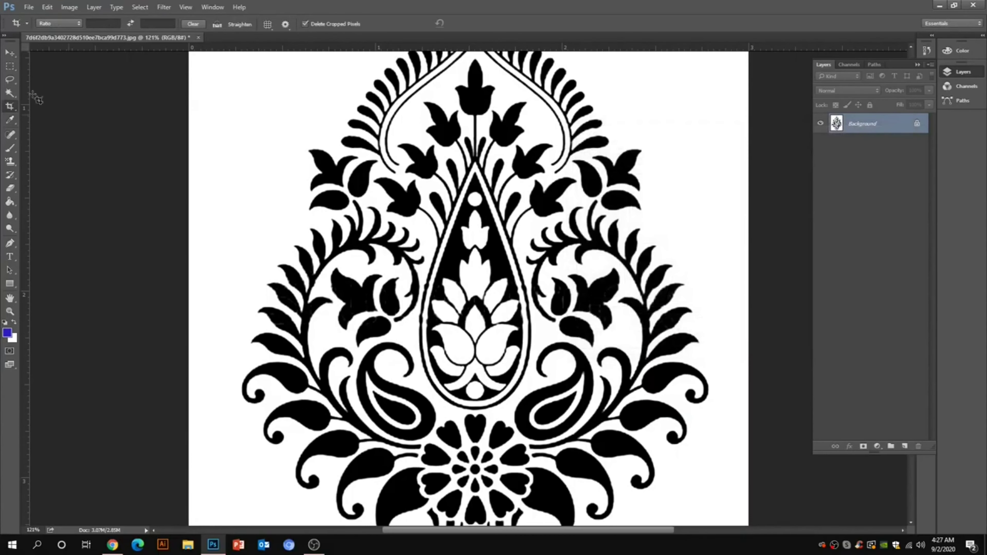
# Apply a Threshold adjustment at the default level to reduce the paisley motif to pure black and white.
pyautogui.click(69, 7)
pyautogui.moveTo(86, 34)
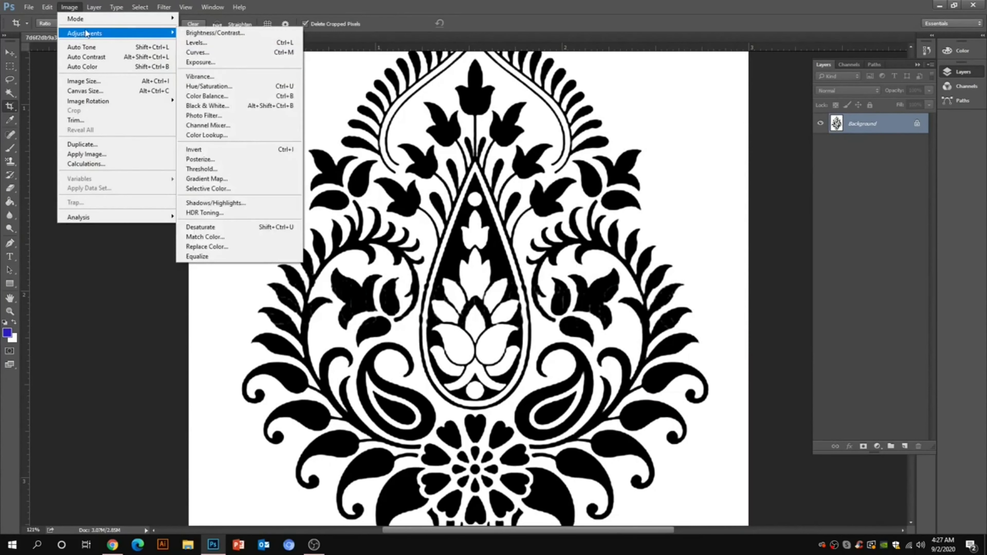
pyautogui.click(224, 170)
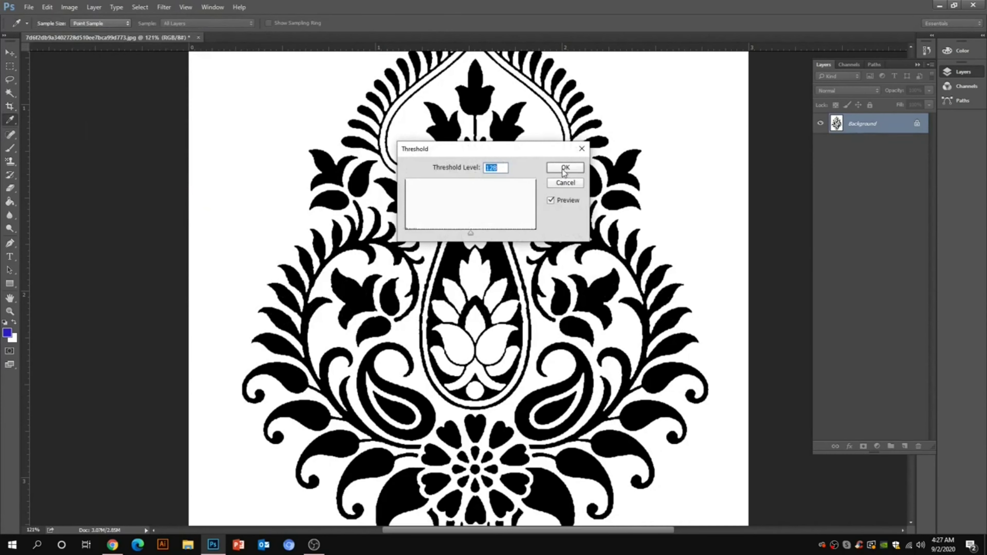
pyautogui.click(564, 172)
# Set the foreground color to dark navy 090649 and fill all black areas of the motif with the Paint Bucket.
pyautogui.click(7, 333)
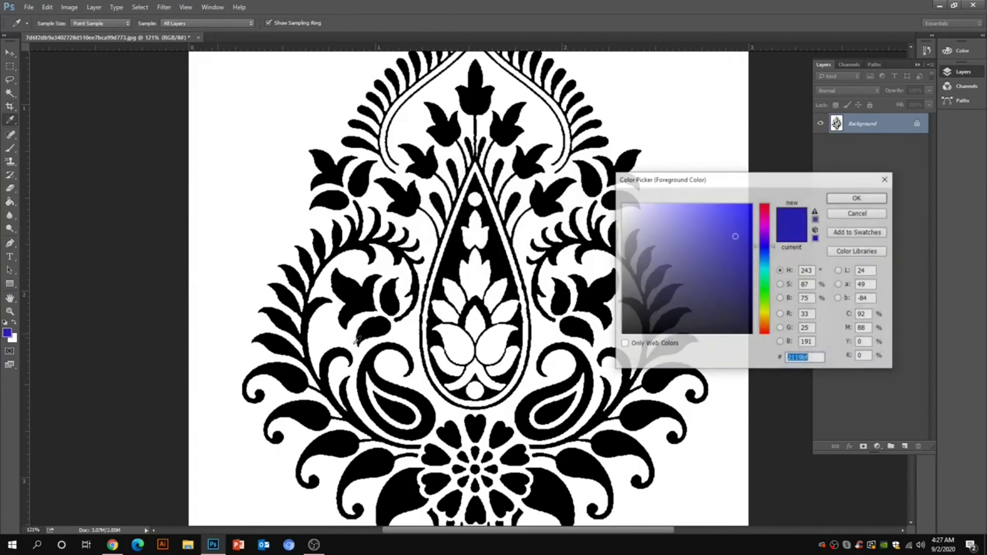
pyautogui.click(742, 298)
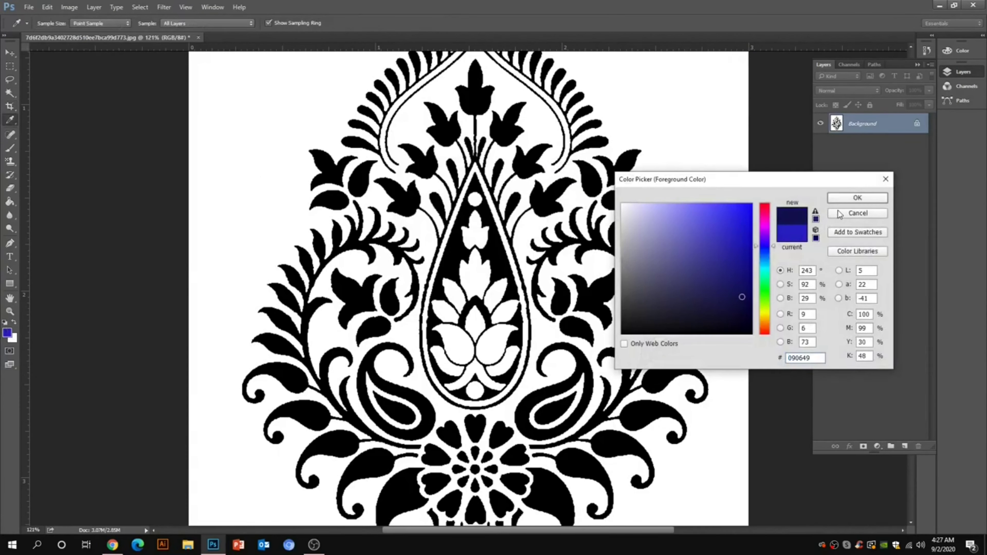
pyautogui.click(857, 197)
pyautogui.click(10, 209)
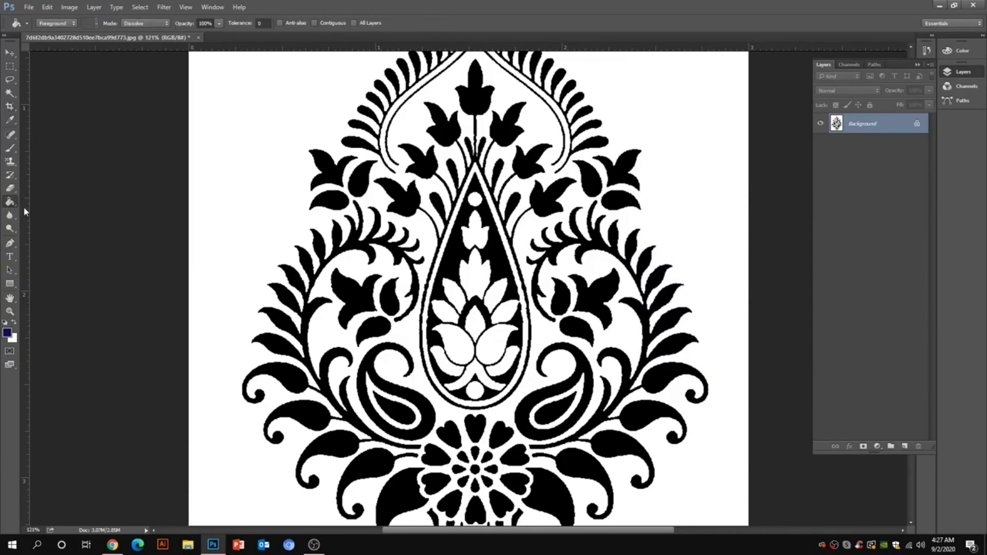
pyautogui.click(335, 206)
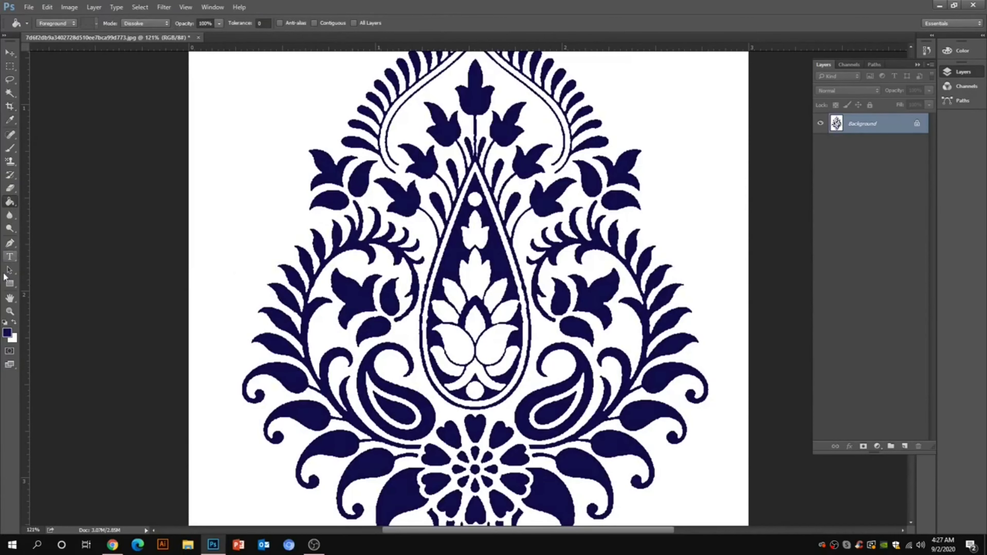
# Set the background color to pink ec9f9f, swap it to the foreground, and fill all white areas around the motif with it.
pyautogui.click(15, 341)
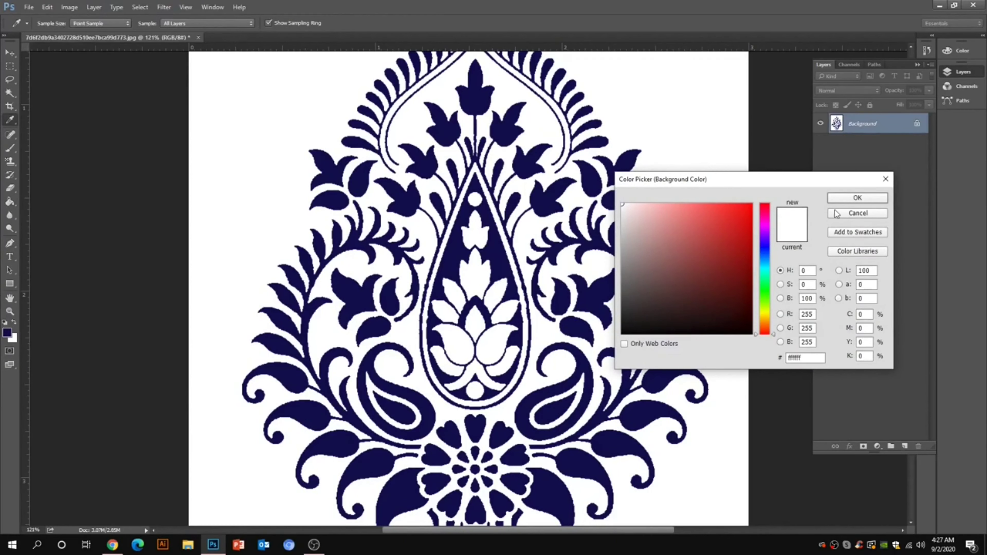
pyautogui.click(664, 213)
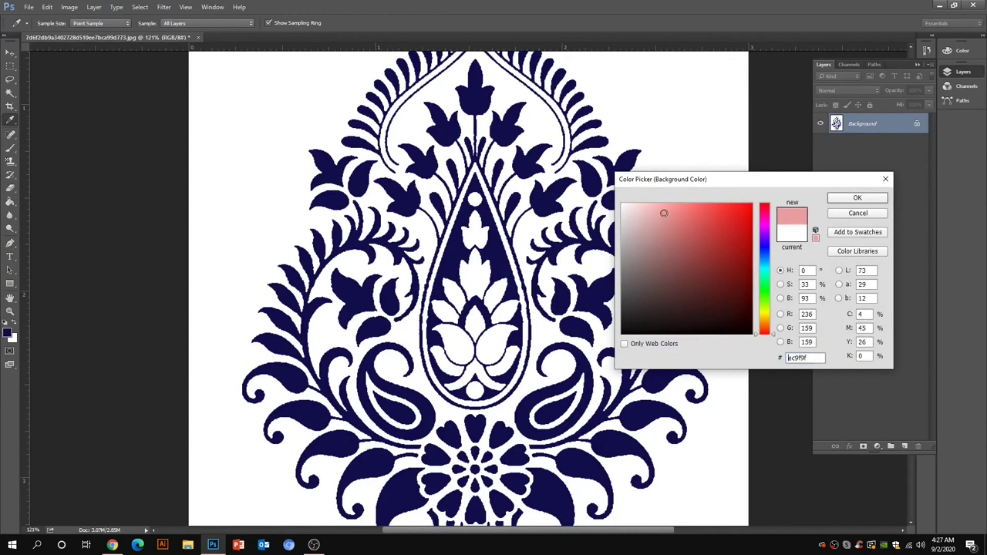
pyautogui.click(839, 204)
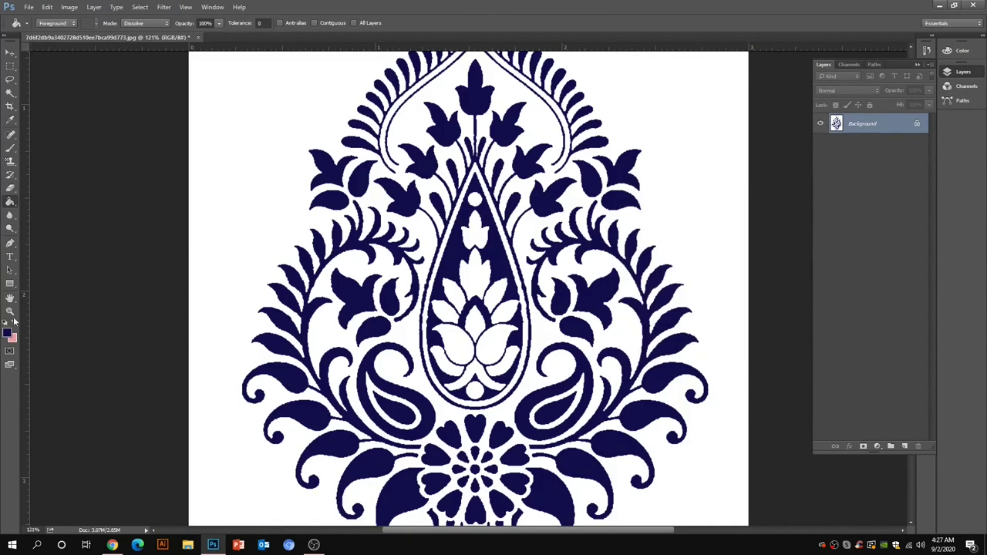
pyautogui.click(281, 257)
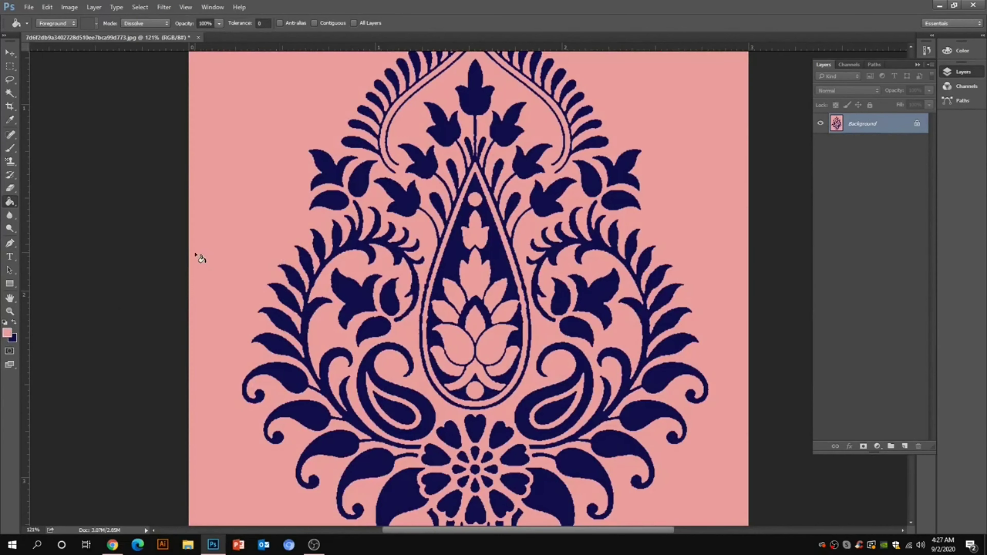
pyautogui.scroll(-3, 198, 260)
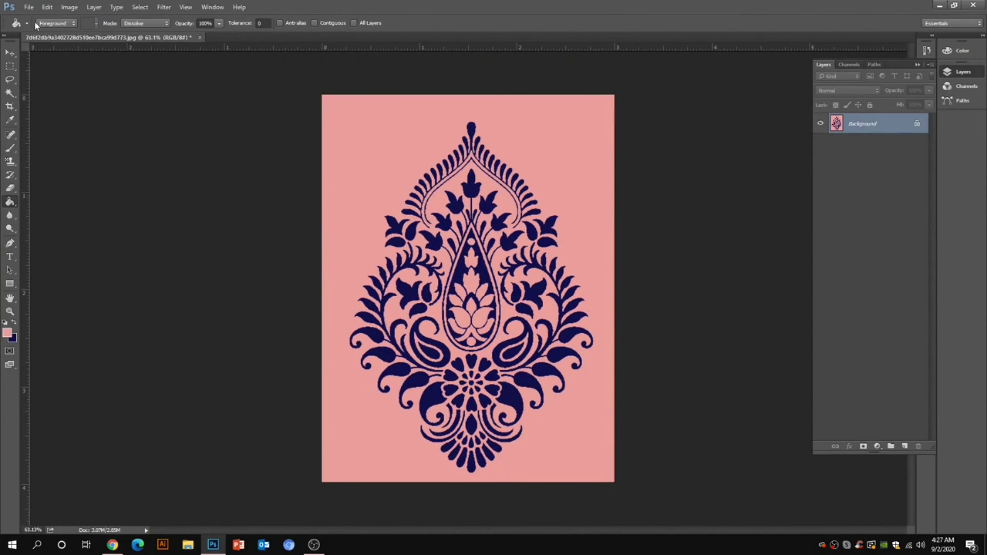
# Open the image 10702-ROHAN-MANDALA-INDIAN-STENCIL-FROM-THE-STENCIL-STUDIO_540x from the INDIAN MOTIF RESEARCH folder.
pyautogui.click(29, 7)
pyautogui.click(33, 25)
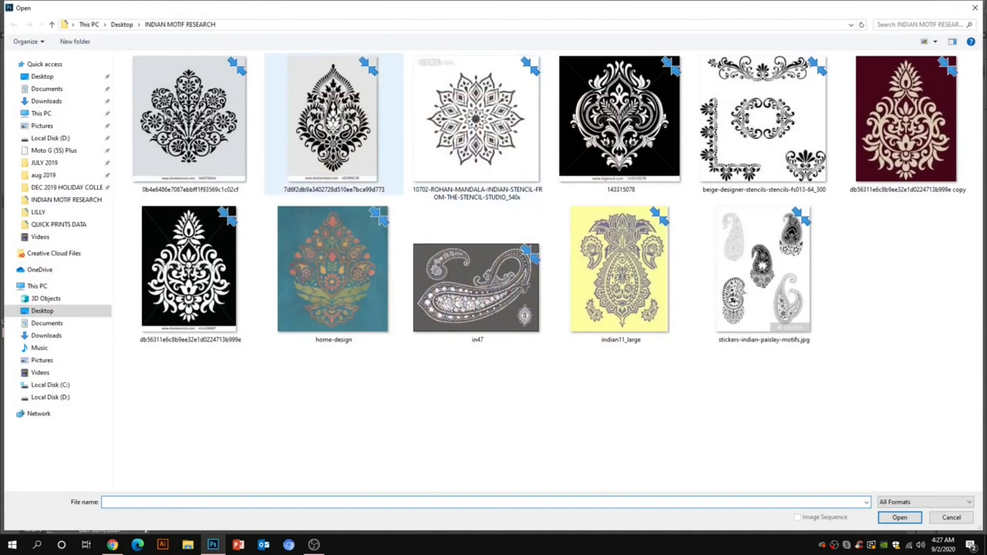
pyautogui.doubleClick(411, 193)
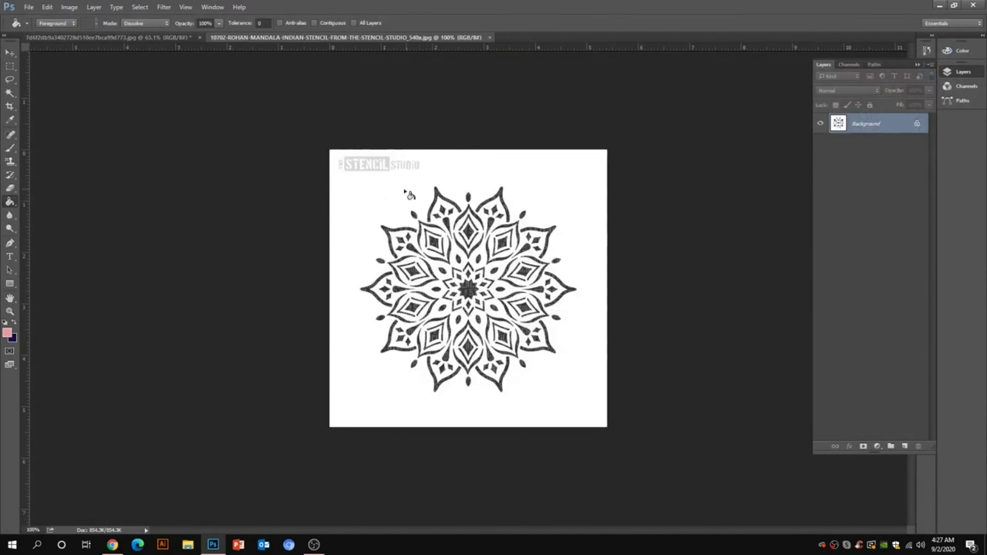
# Crop the mandala image close to the motif on all four sides, cutting off the Stencil Studio logo.
pyautogui.scroll(1, 210, 169)
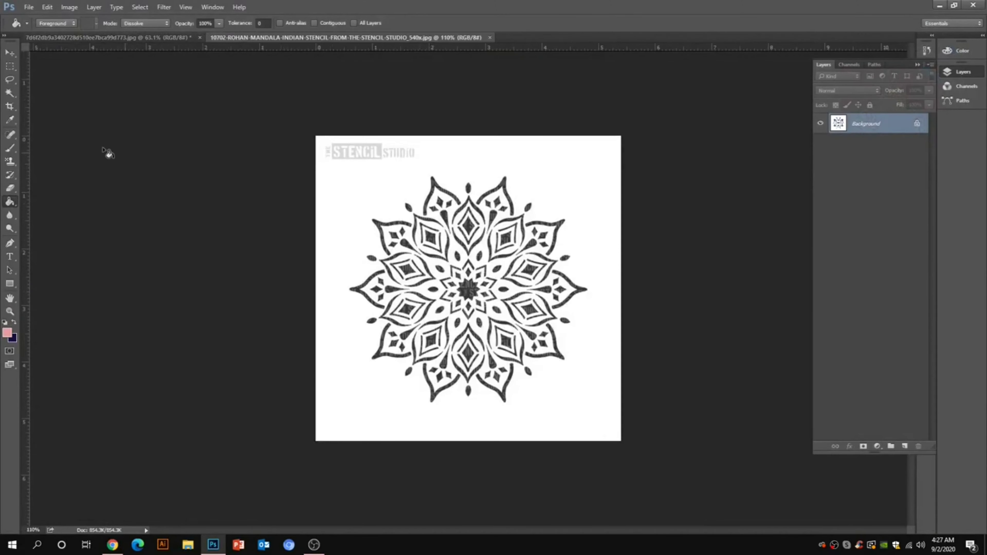
pyautogui.click(11, 109)
pyautogui.moveTo(467, 134); pyautogui.dragTo(468, 151)
pyautogui.moveTo(468, 423); pyautogui.dragTo(468, 408)
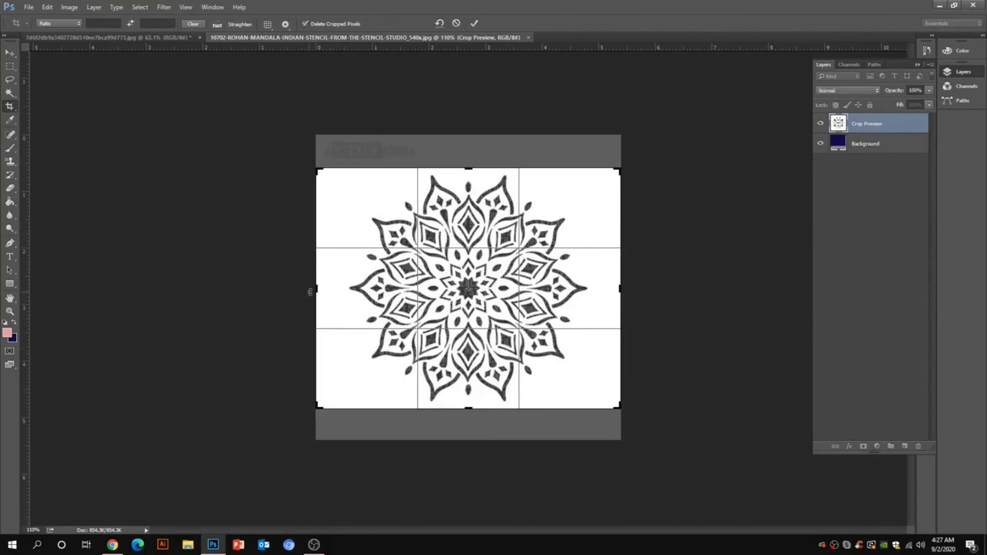
pyautogui.moveTo(314, 291); pyautogui.dragTo(345, 288)
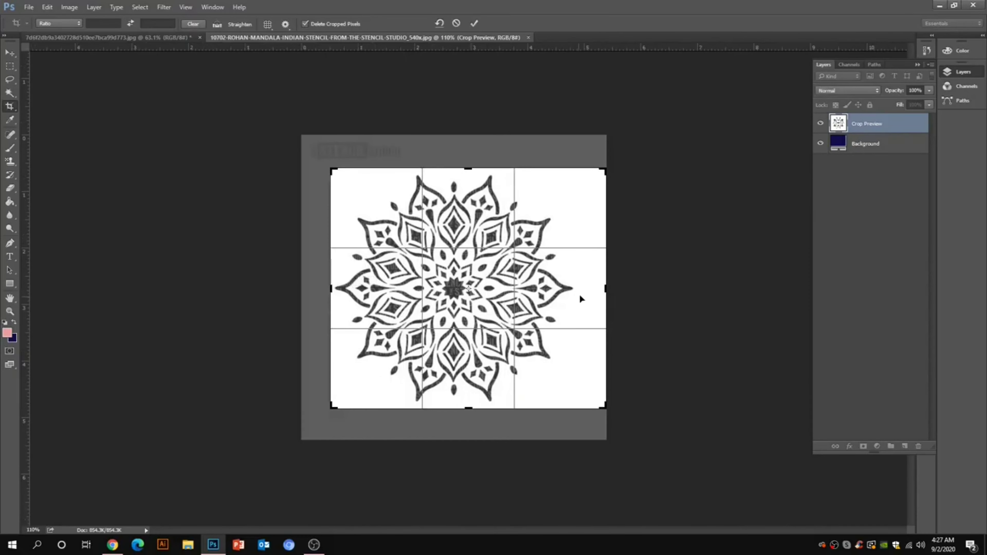
pyautogui.moveTo(603, 288); pyautogui.dragTo(590, 288)
pyautogui.doubleClick(468, 299)
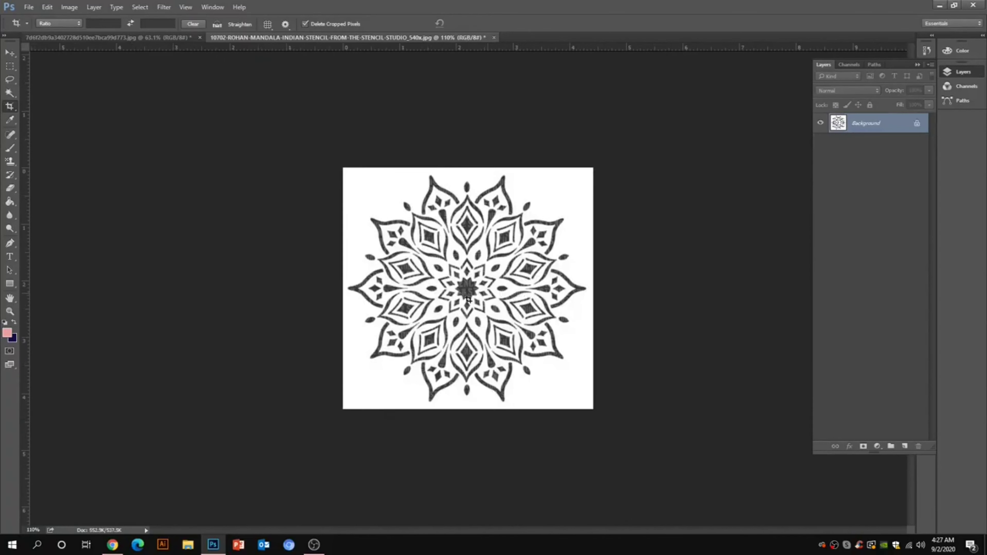
# Resize the mandala image to a width of 3 inches at 300 pixels/inch, keeping its proportions.
pyautogui.click(69, 7)
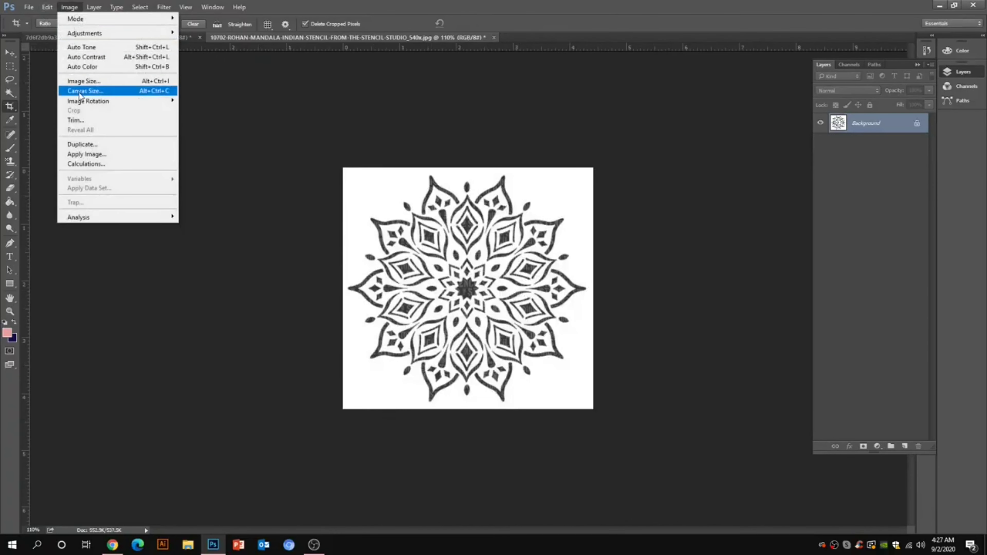
pyautogui.click(90, 79)
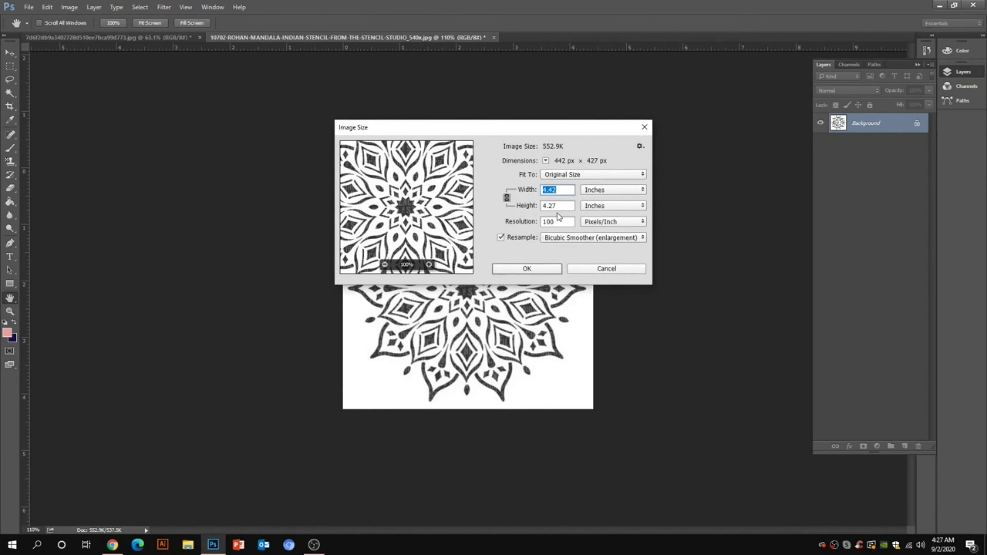
pyautogui.write('3')
pyautogui.doubleClick(559, 222)
pyautogui.write('300')
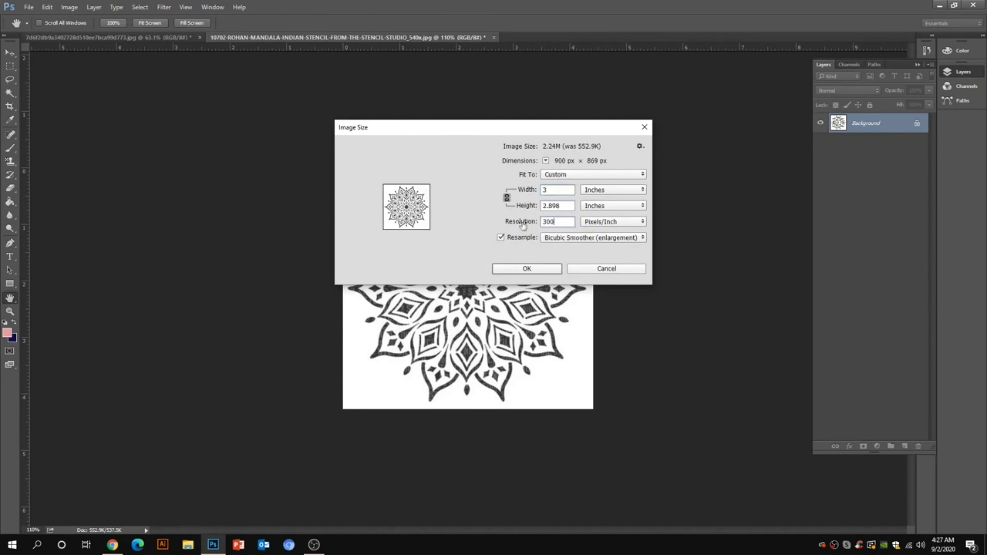
pyautogui.click(528, 272)
pyautogui.press('c')
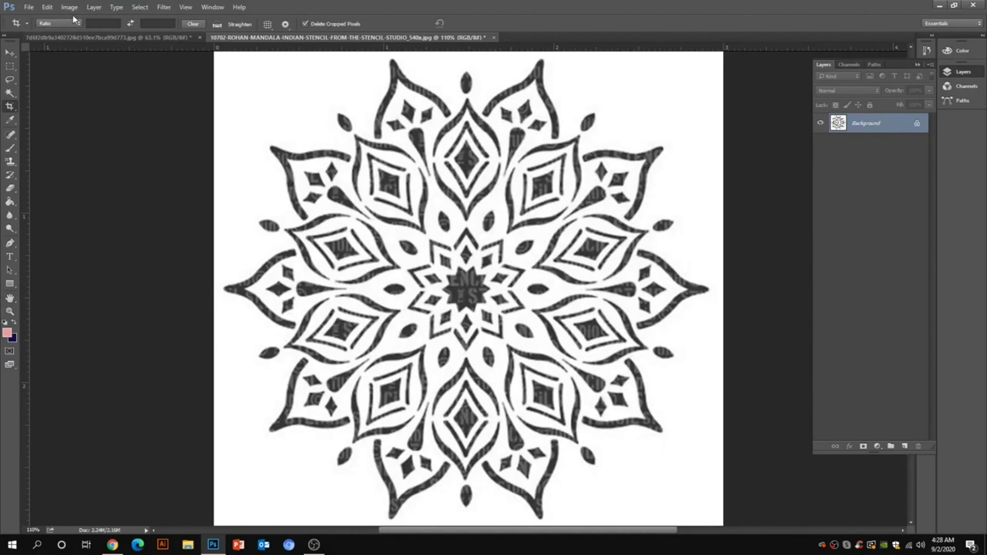
# Boost the mandala's contrast with Curves, setting the black point to input 111 and the white point to input 163, output 250.
pyautogui.click(69, 7)
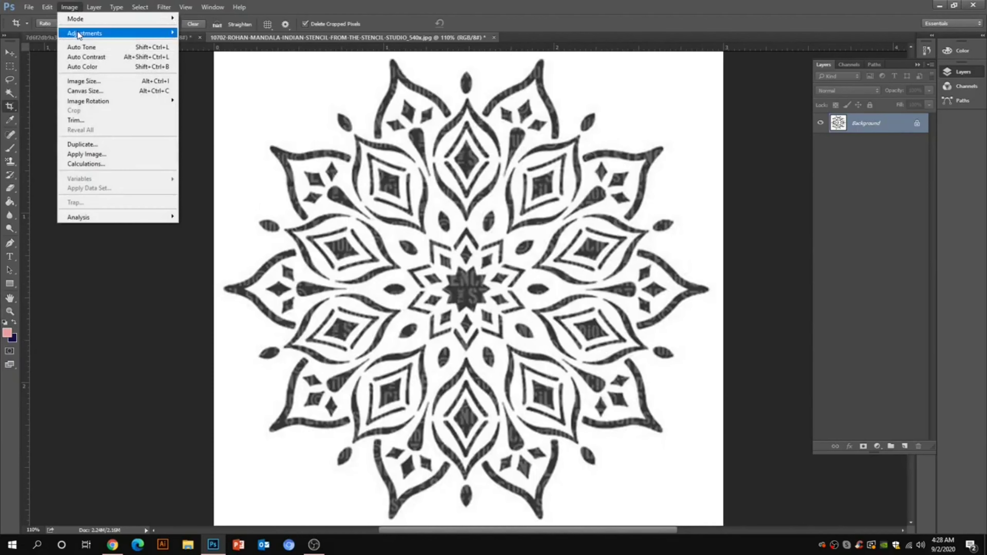
pyautogui.moveTo(77, 31)
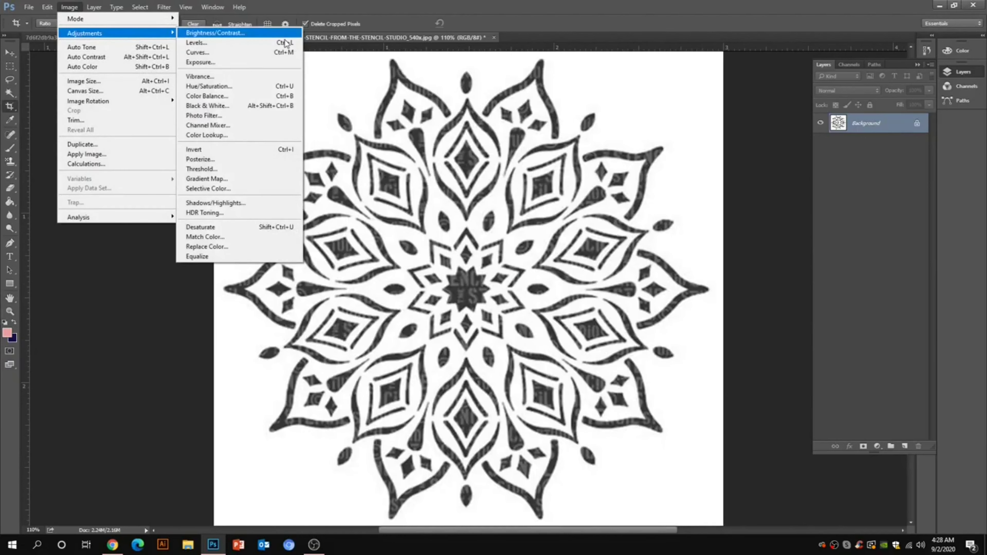
pyautogui.click(224, 51)
pyautogui.moveTo(629, 318); pyautogui.dragTo(683, 322)
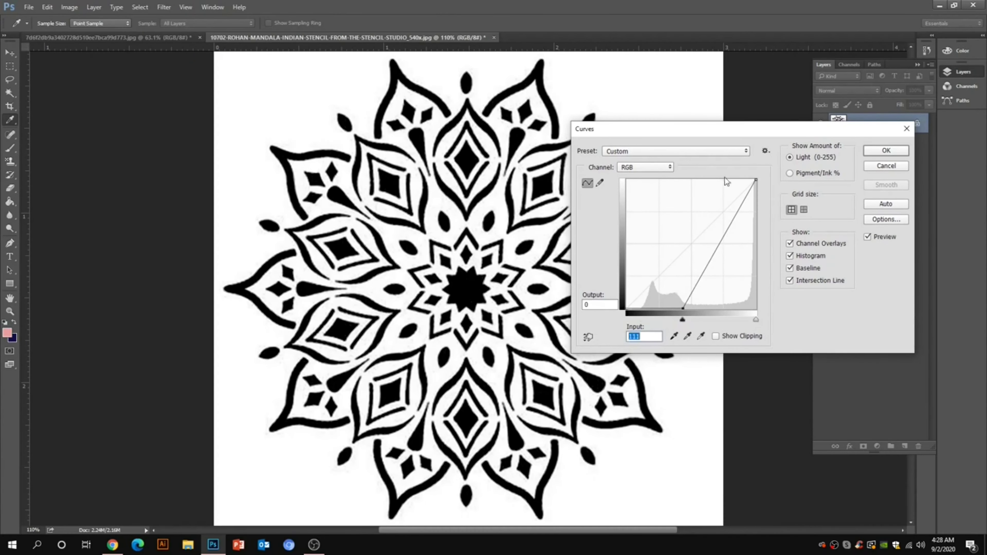
pyautogui.moveTo(756, 179); pyautogui.dragTo(709, 182)
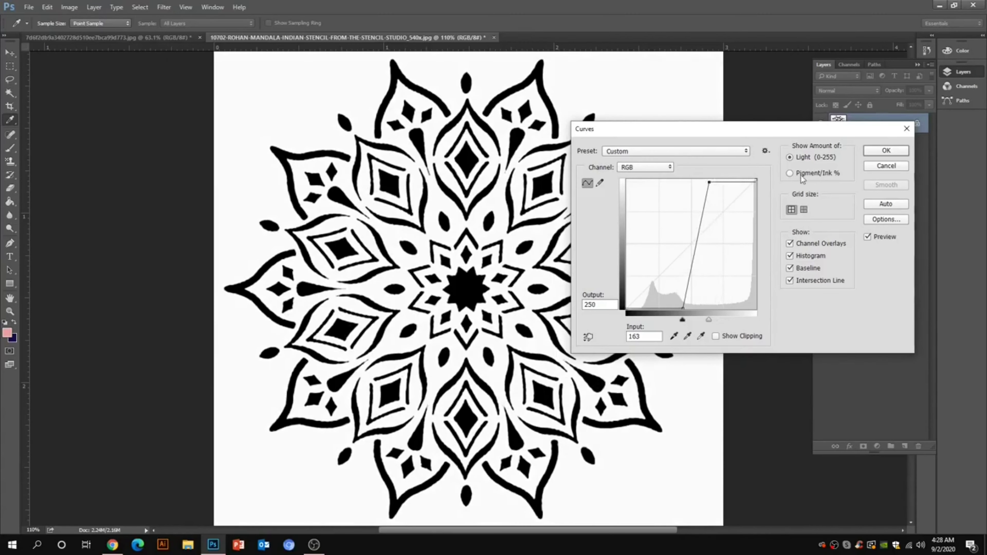
pyautogui.click(870, 151)
# Apply a Threshold adjustment at the default level to turn the mandala into solid black and white.
pyautogui.click(74, 8)
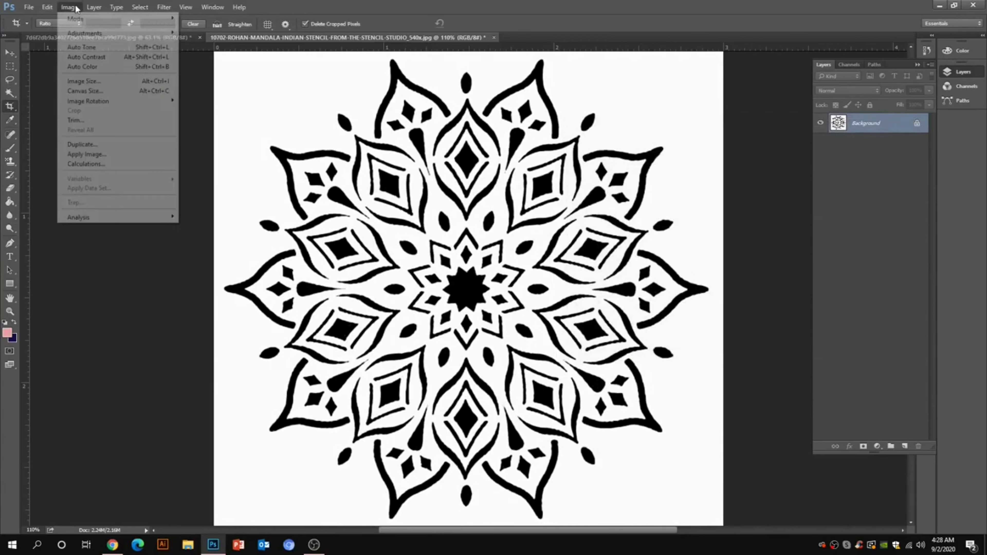
pyautogui.moveTo(82, 34)
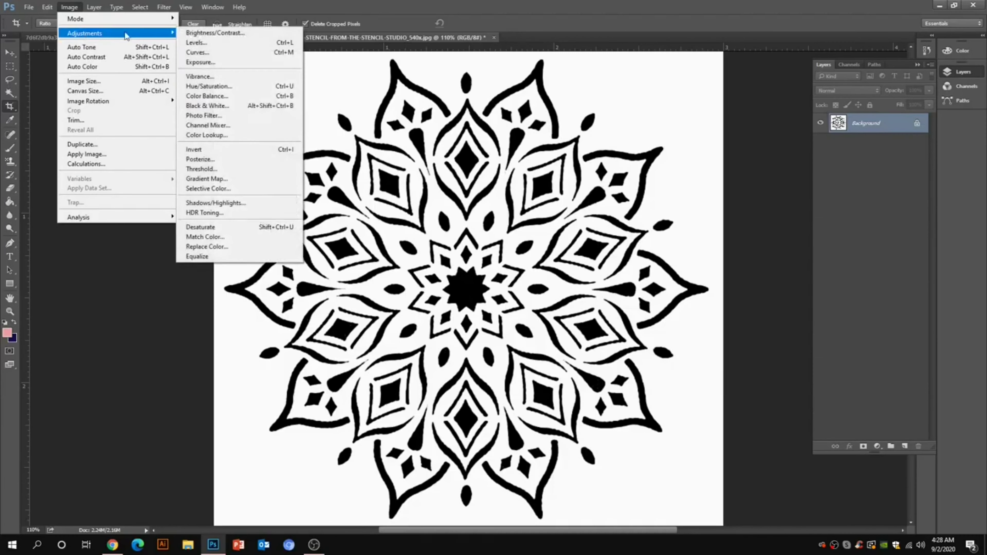
pyautogui.click(201, 168)
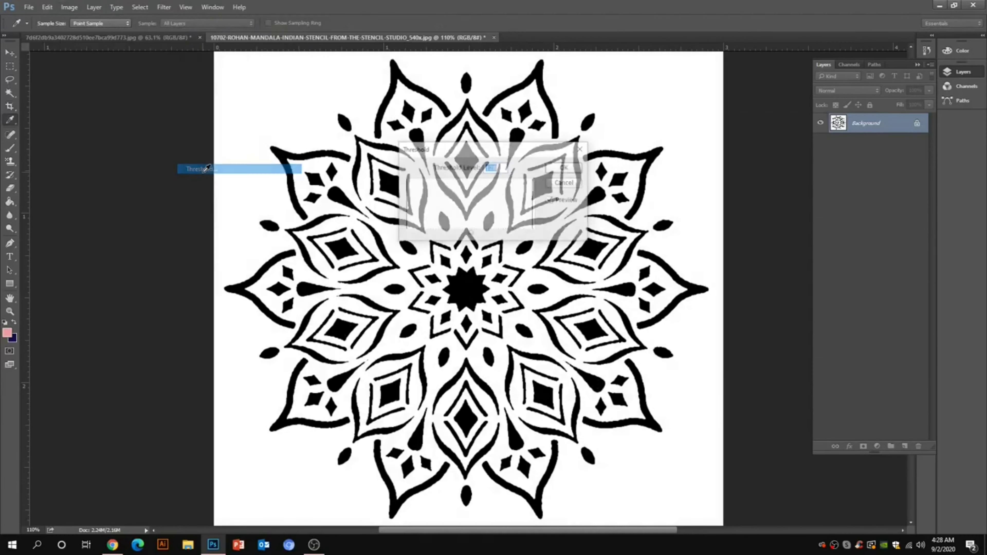
pyautogui.click(565, 167)
# Set the foreground color to dark red #4f1212 and fill the mandala's white areas with it using the Paint Bucket.
pyautogui.click(8, 334)
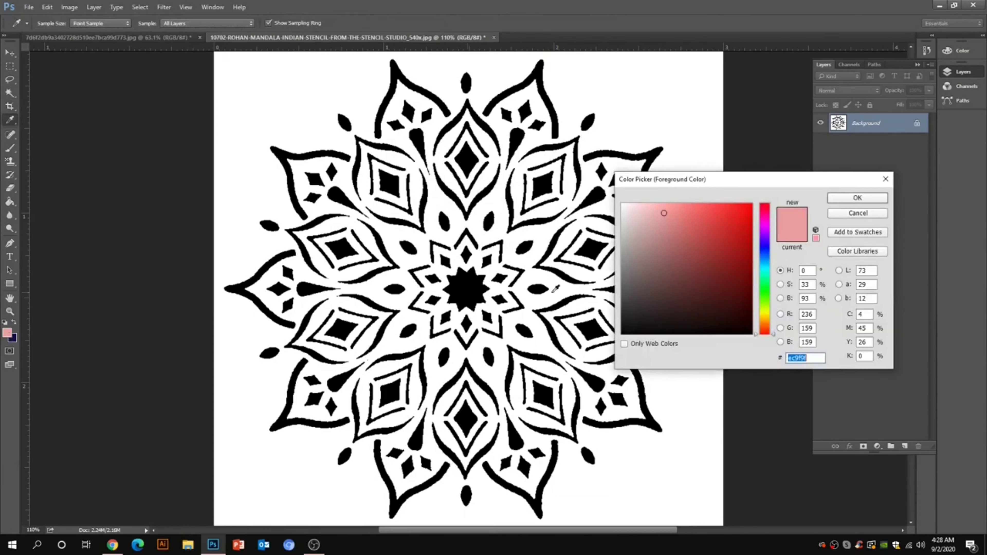
pyautogui.click(722, 293)
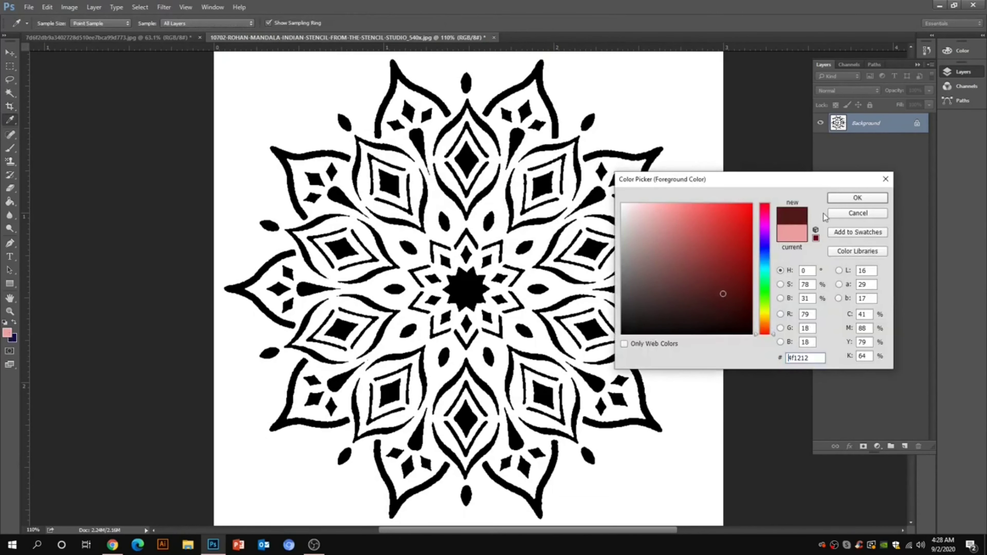
pyautogui.click(837, 199)
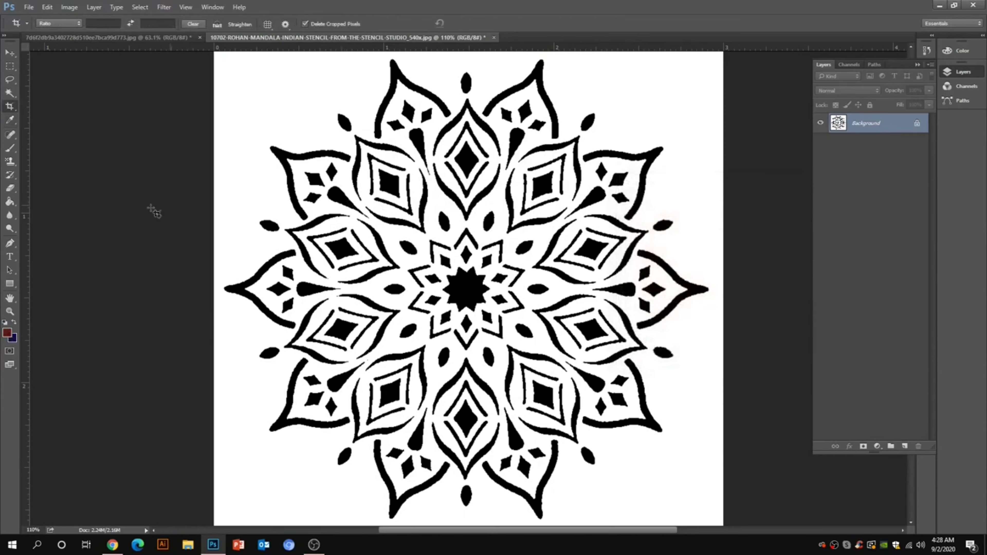
pyautogui.click(12, 202)
pyautogui.click(271, 166)
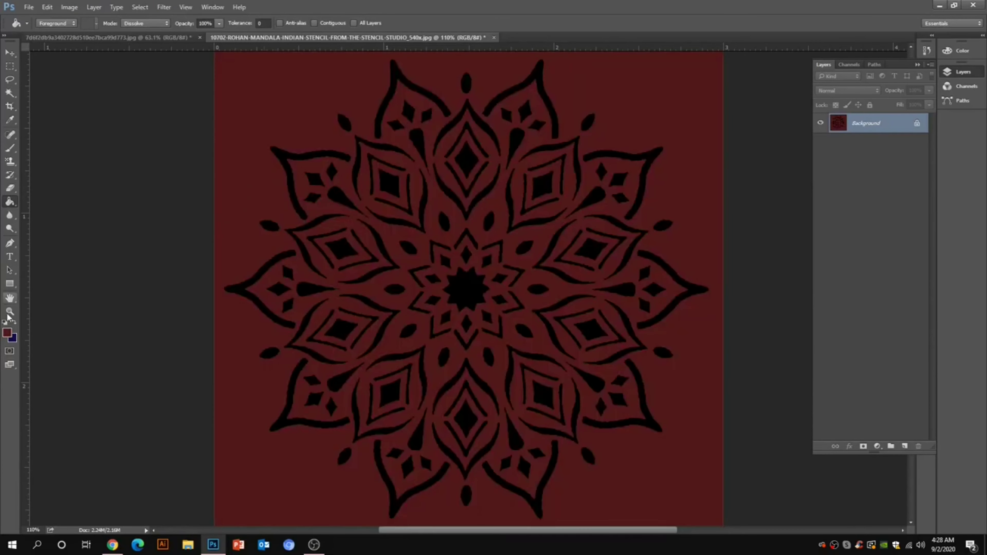
# Set the background color to beige #ddc9b9, swap it to the foreground and fill the mandala's black motif with it.
pyautogui.click(13, 338)
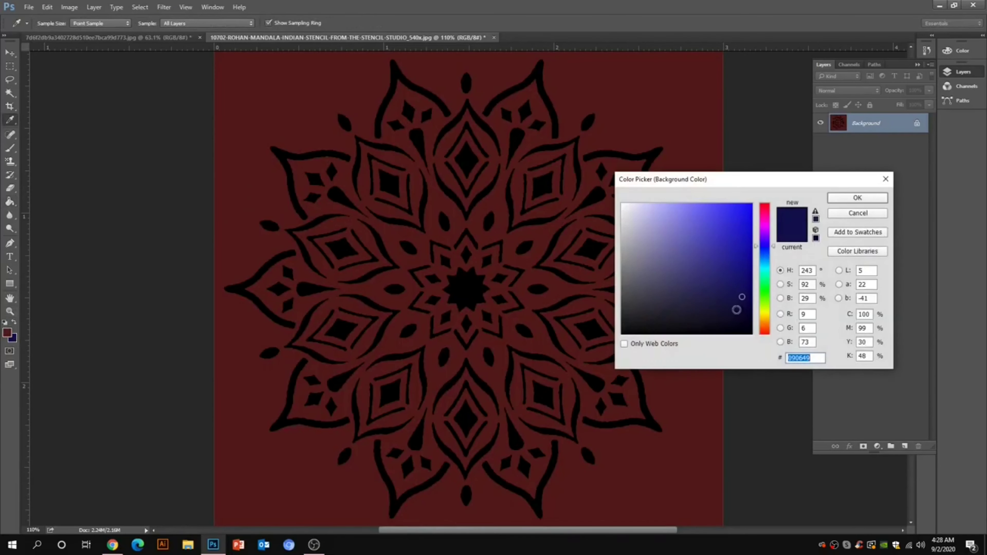
pyautogui.click(764, 326)
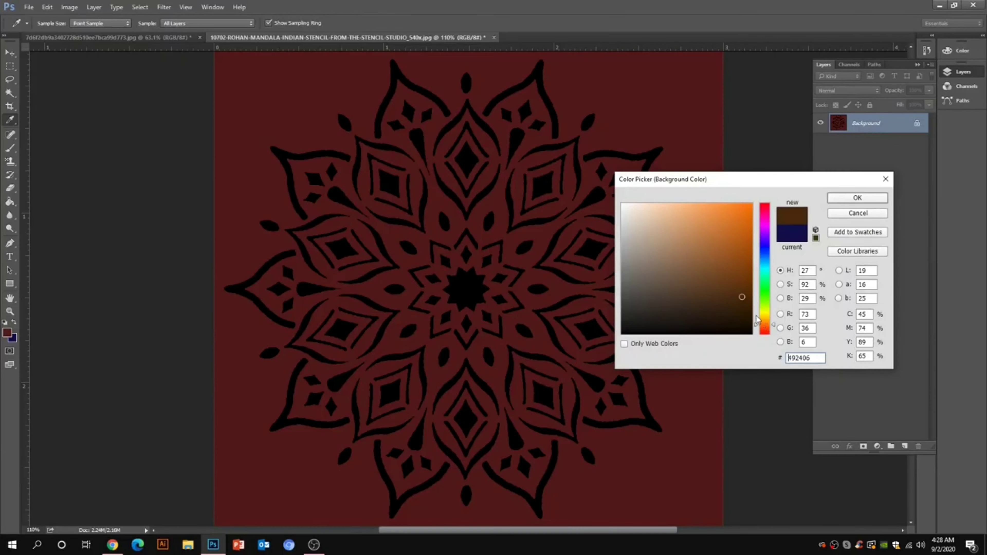
pyautogui.click(642, 221)
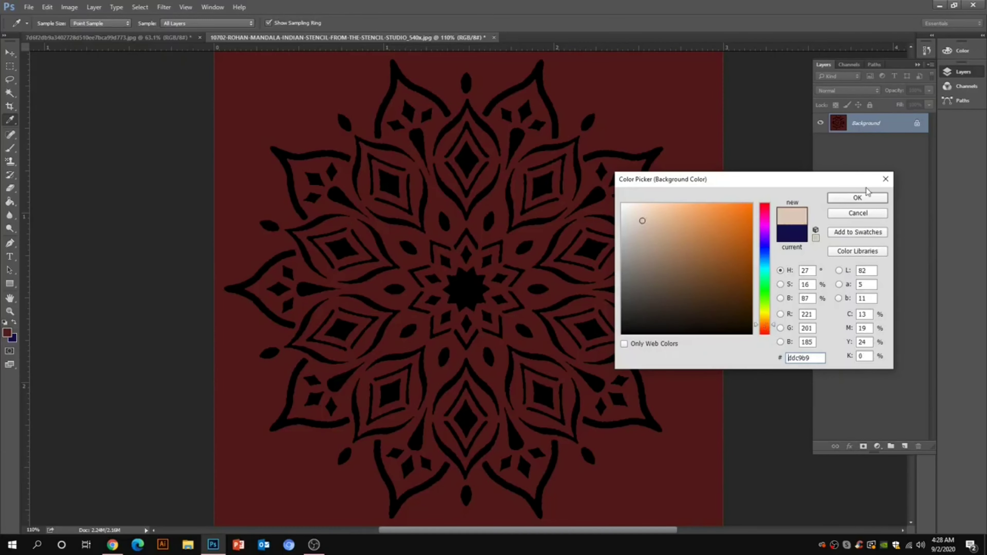
pyautogui.click(857, 197)
pyautogui.press('g')
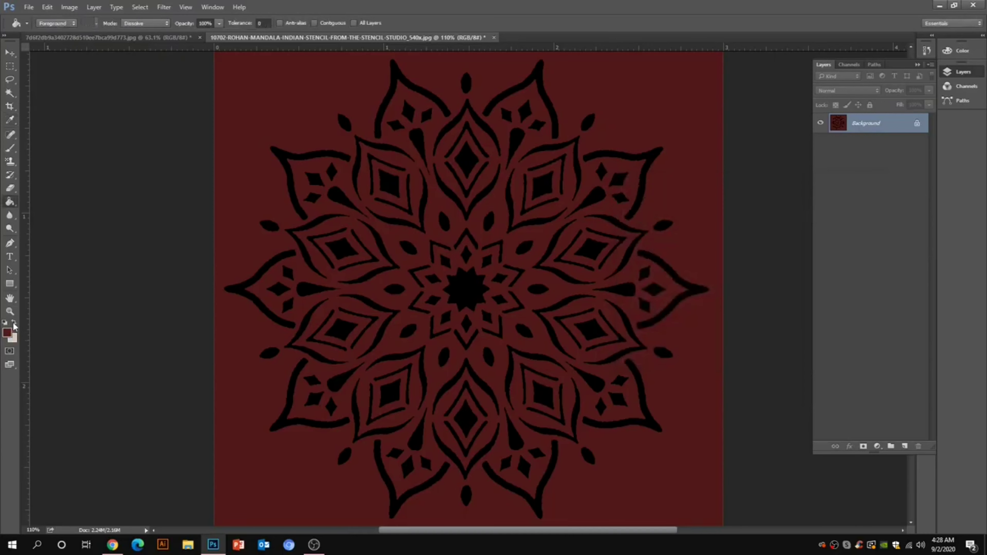
pyautogui.click(283, 267)
pyautogui.hotkey('ctrl', '0')
# Open the image 143315078 from the INDIAN MOTIF RESEARCH folder and crop off the white bigstock.com strip beneath the motif.
pyautogui.click(22, 7)
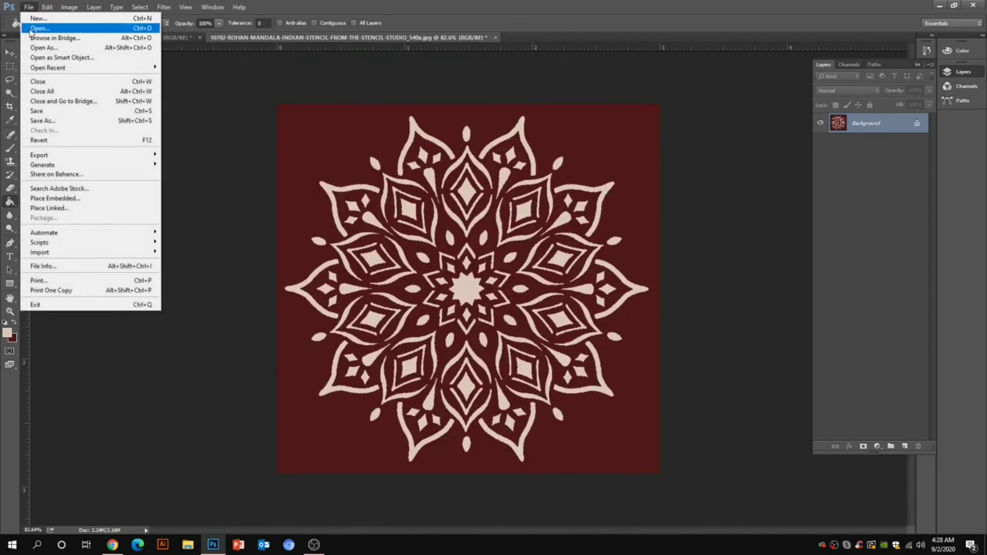
pyautogui.click(31, 25)
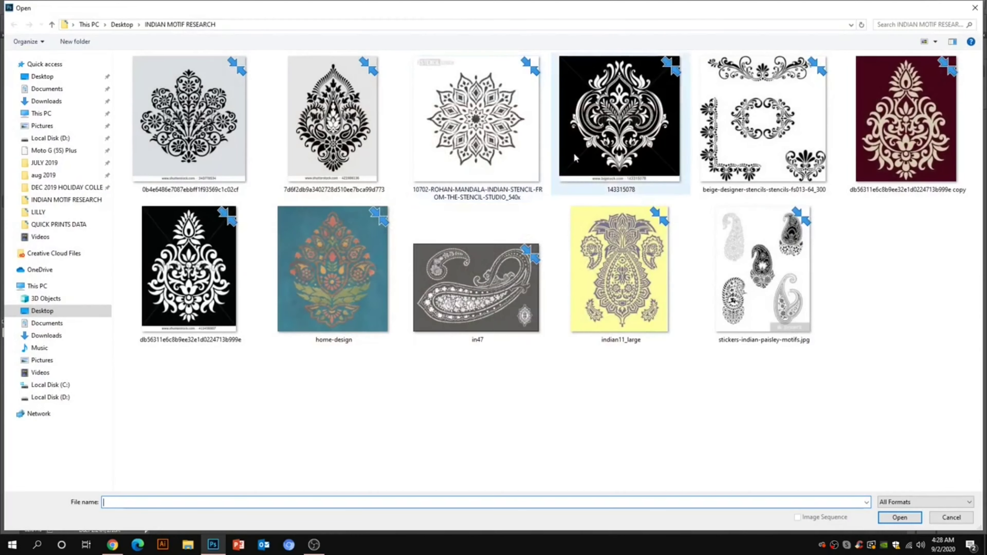
pyautogui.doubleClick(617, 156)
pyautogui.scroll(1, 368, 188)
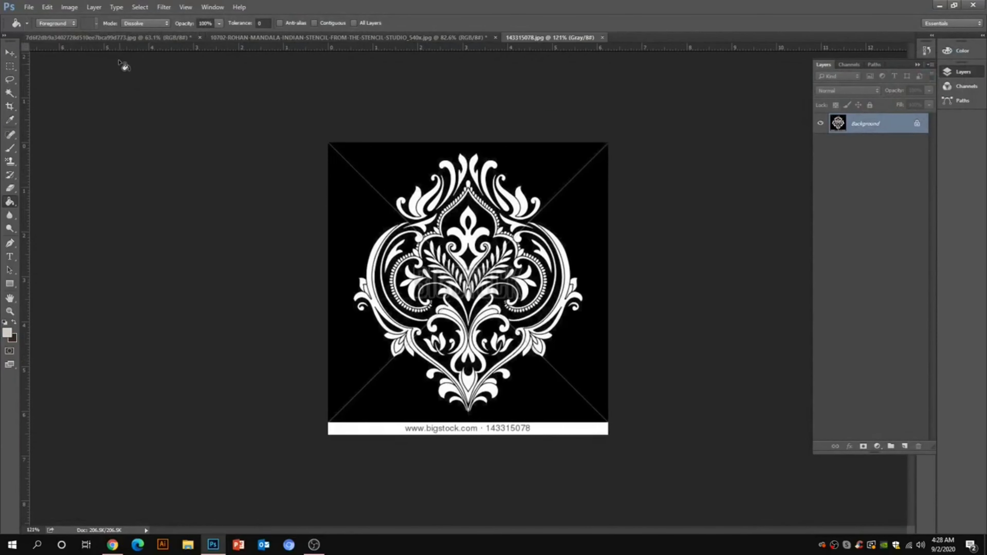
pyautogui.click(10, 106)
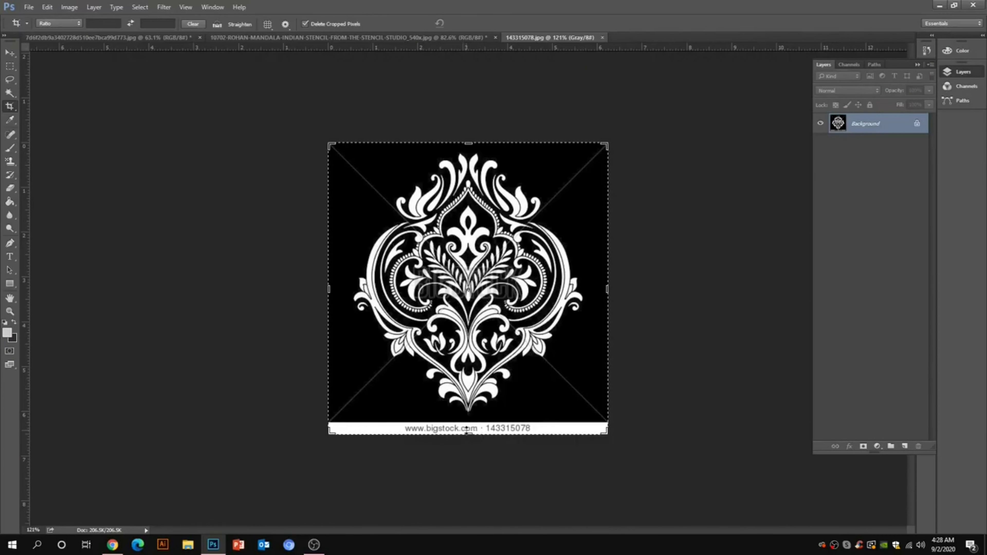
pyautogui.moveTo(469, 431); pyautogui.dragTo(469, 415)
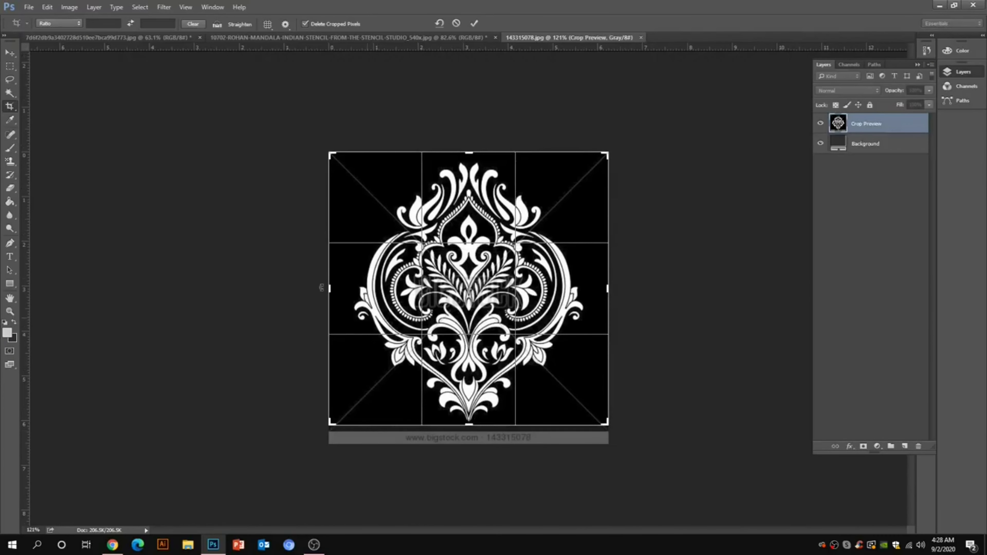
pyautogui.click(69, 7)
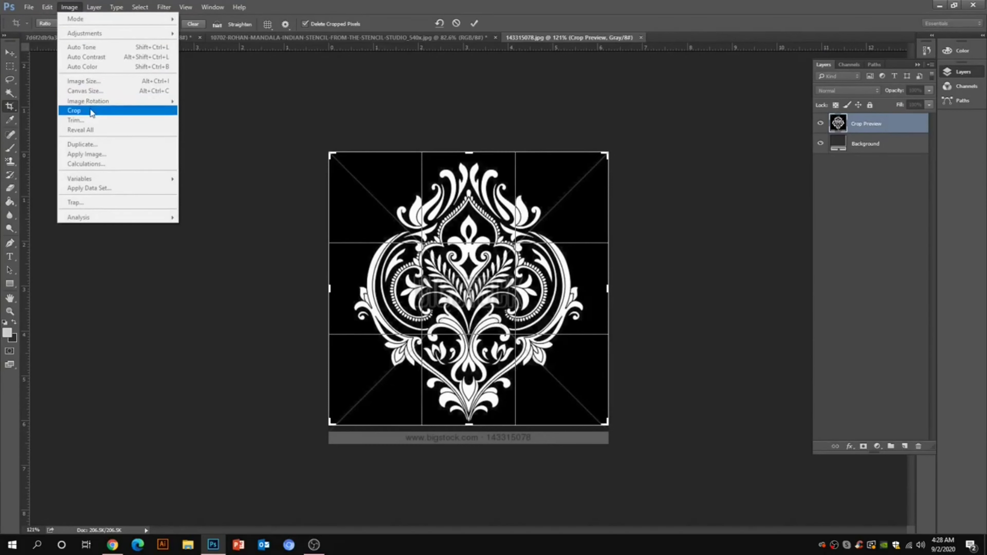
pyautogui.click(95, 110)
# Resize the cropped motif image to a width of 3 inches at 300 pixels/inch, keeping its proportions.
pyautogui.click(69, 7)
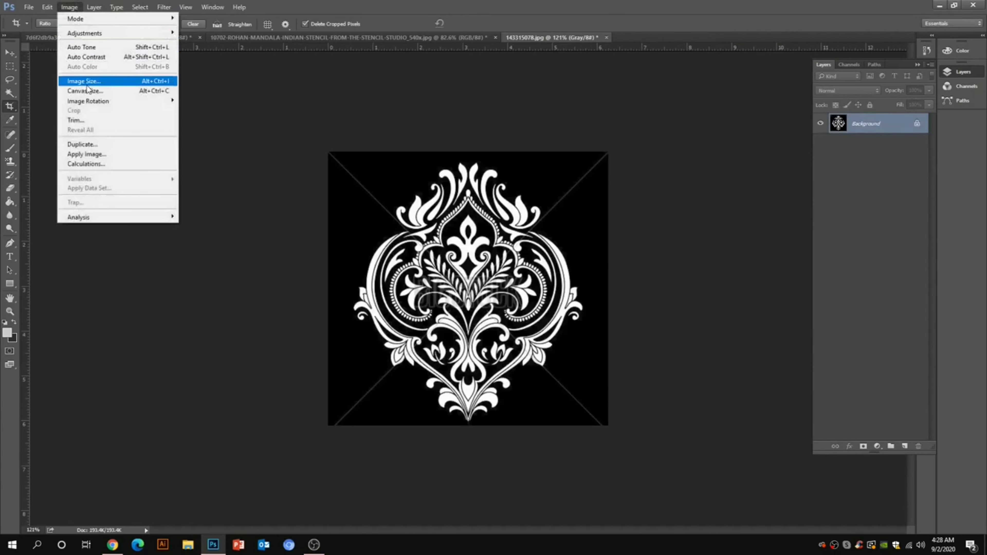
pyautogui.click(89, 82)
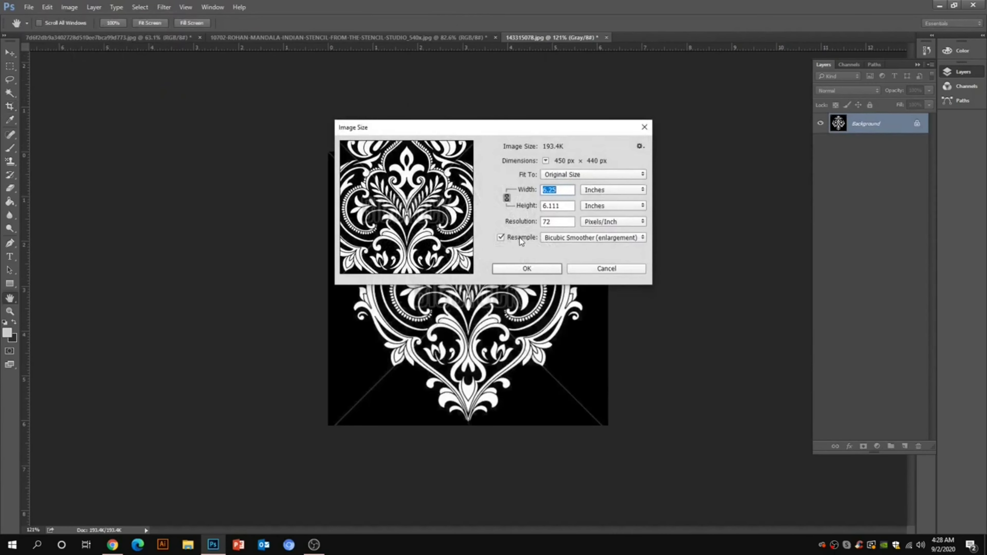
pyautogui.moveTo(561, 222); pyautogui.dragTo(487, 221)
pyautogui.write('300')
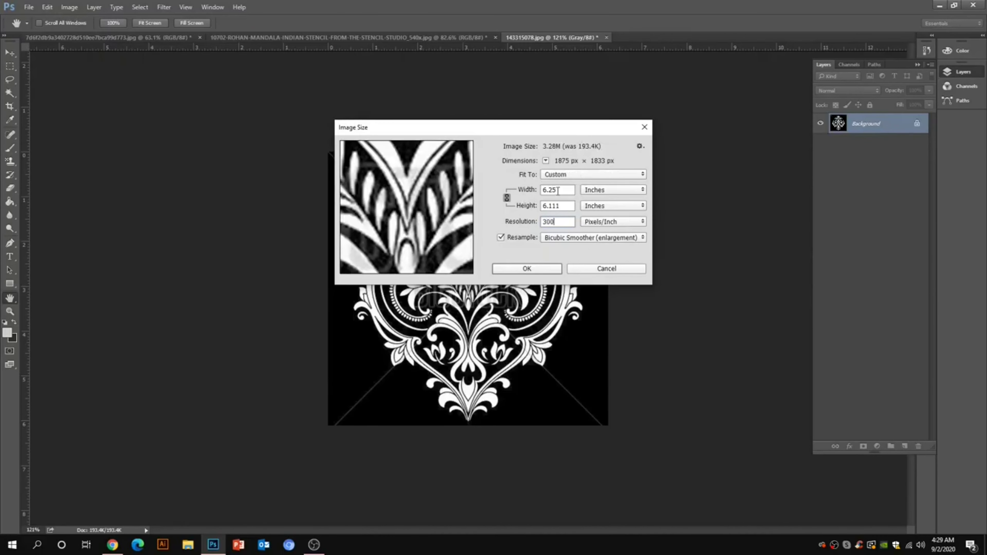
pyautogui.press('Tab')
pyautogui.write('3')
pyautogui.write('c')
pyautogui.click(514, 270)
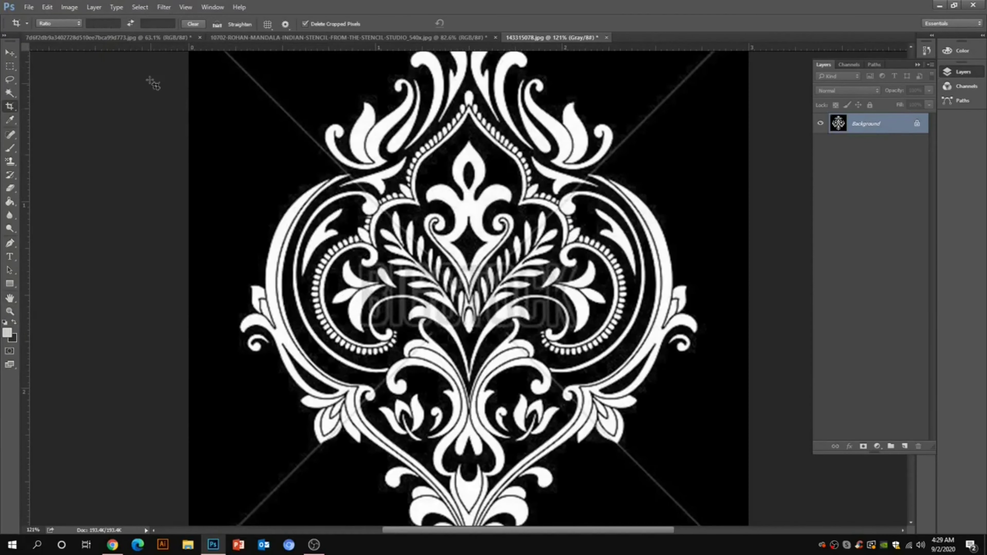
# Convert the grayscale motif image to RGB Color mode.
pyautogui.click(69, 7)
pyautogui.moveTo(76, 20)
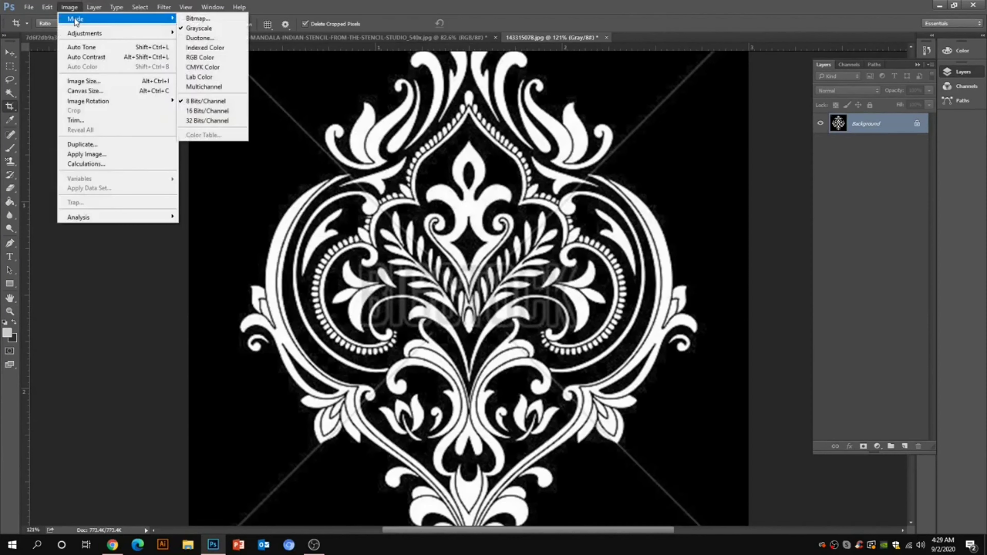
pyautogui.click(203, 58)
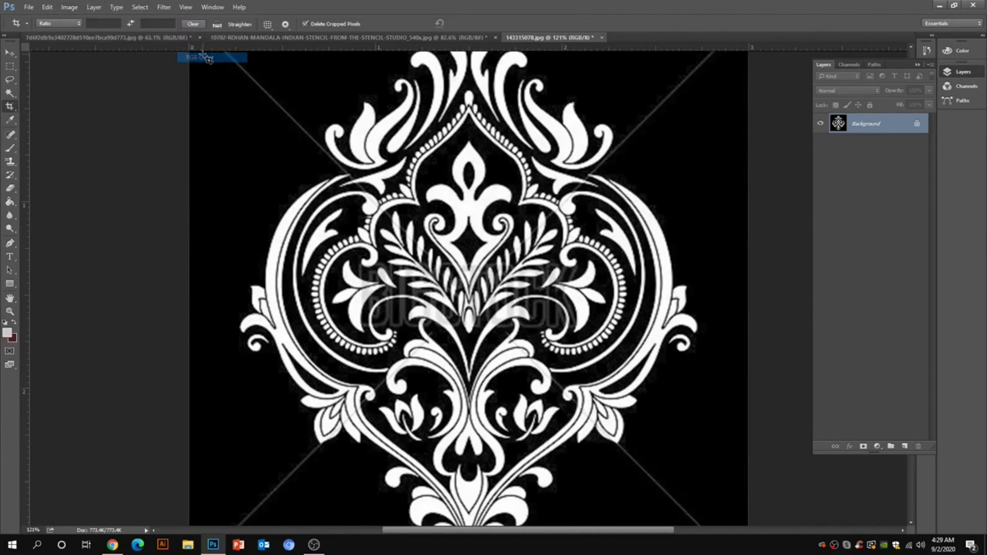
# Boost the motif's contrast with Curves, setting the black point to input 129 and the white point to input 156, output 255.
pyautogui.click(69, 7)
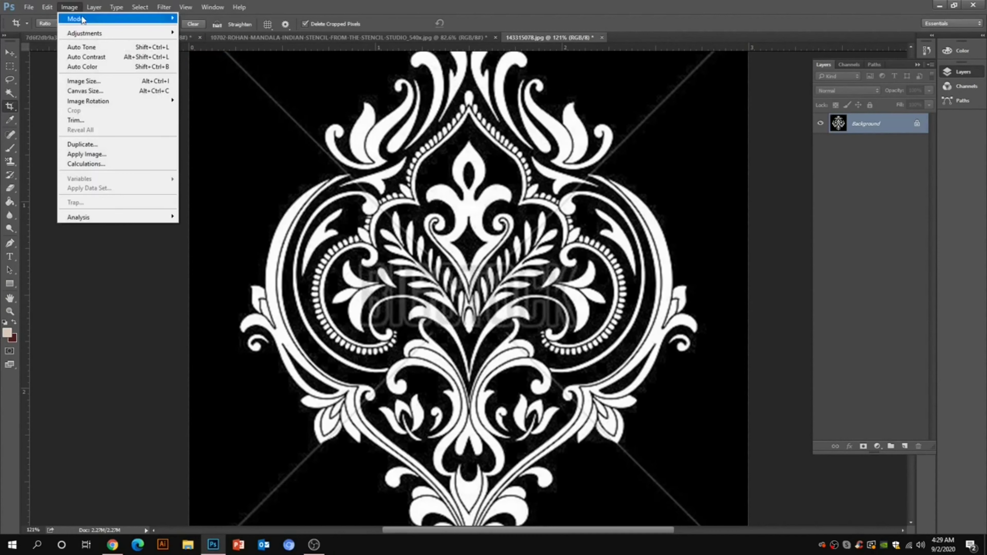
pyautogui.moveTo(81, 32)
pyautogui.click(210, 51)
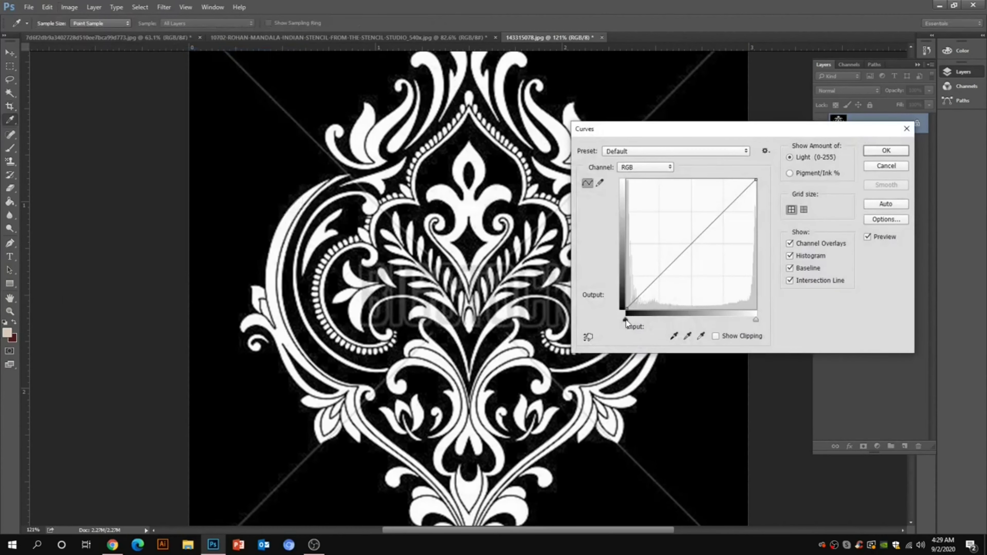
pyautogui.moveTo(626, 320); pyautogui.dragTo(691, 321)
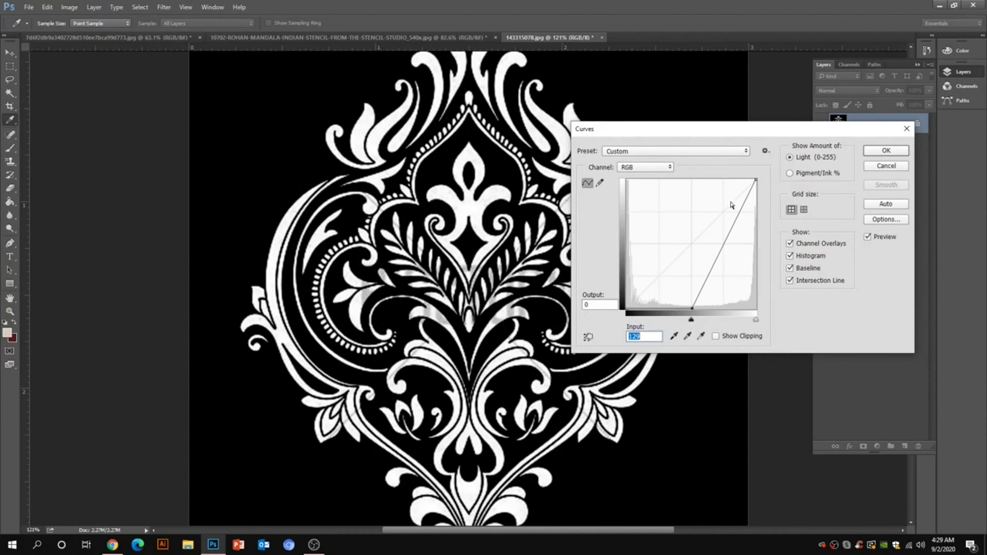
pyautogui.moveTo(756, 179); pyautogui.dragTo(706, 180)
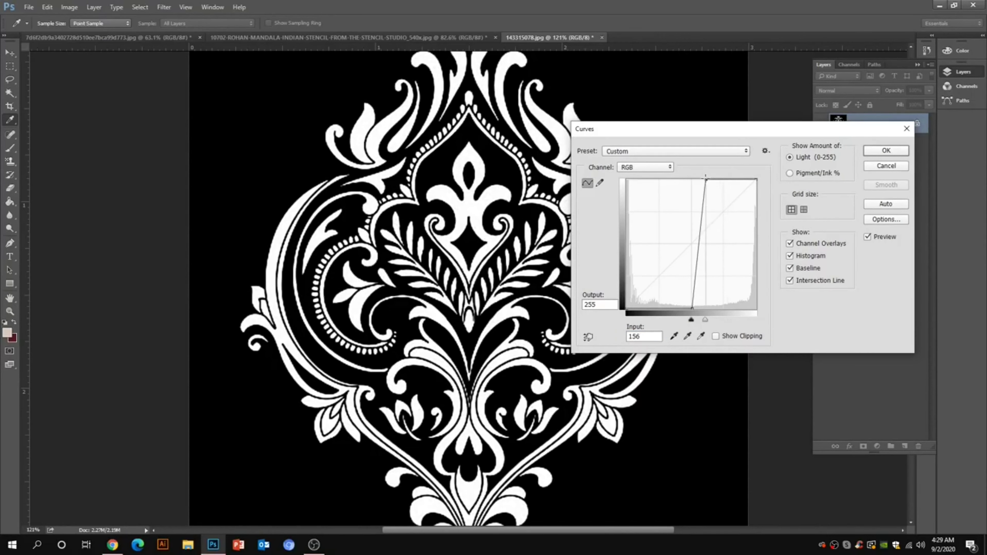
pyautogui.click(875, 153)
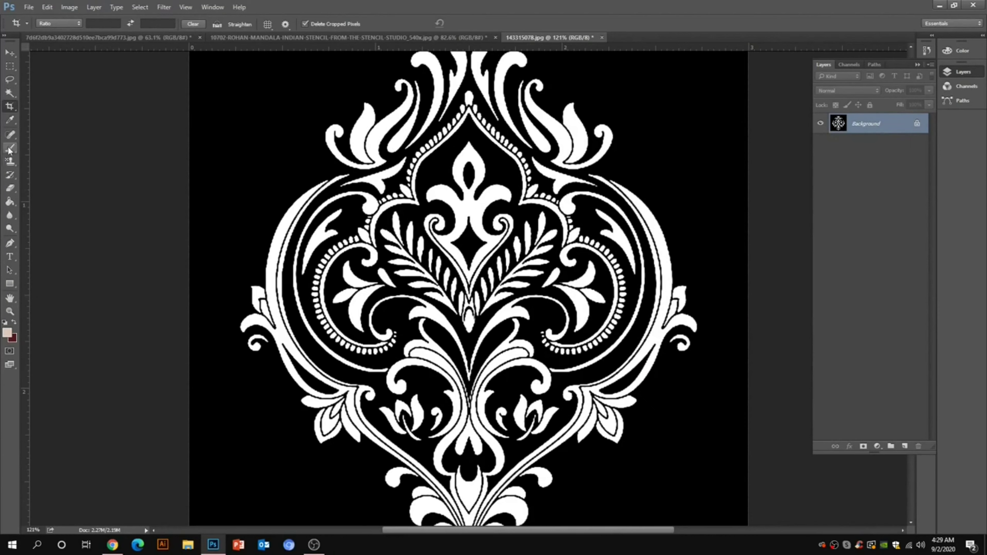
# Apply a Threshold adjustment at the default level of 128 to reduce the motif to solid black and white.
pyautogui.click(64, 7)
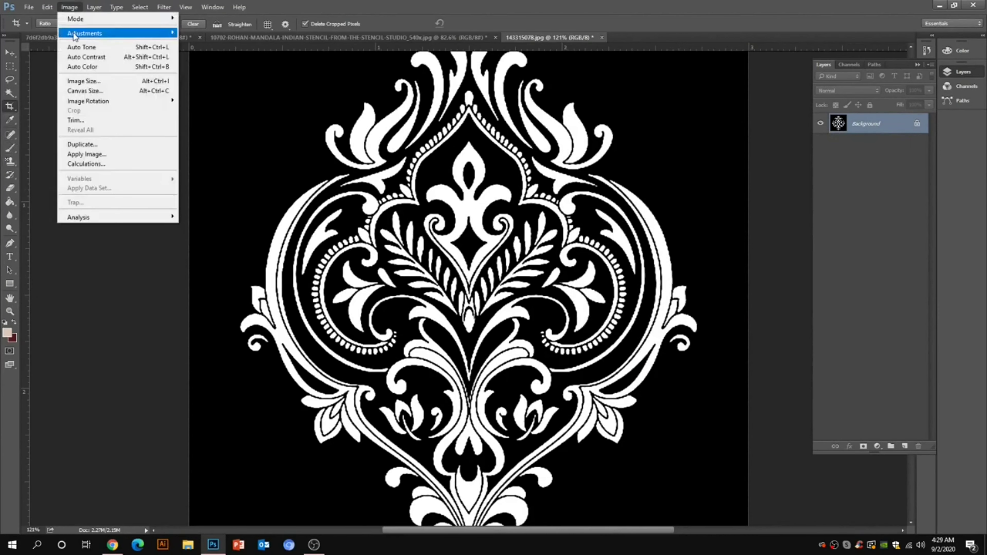
pyautogui.moveTo(75, 37)
pyautogui.click(218, 168)
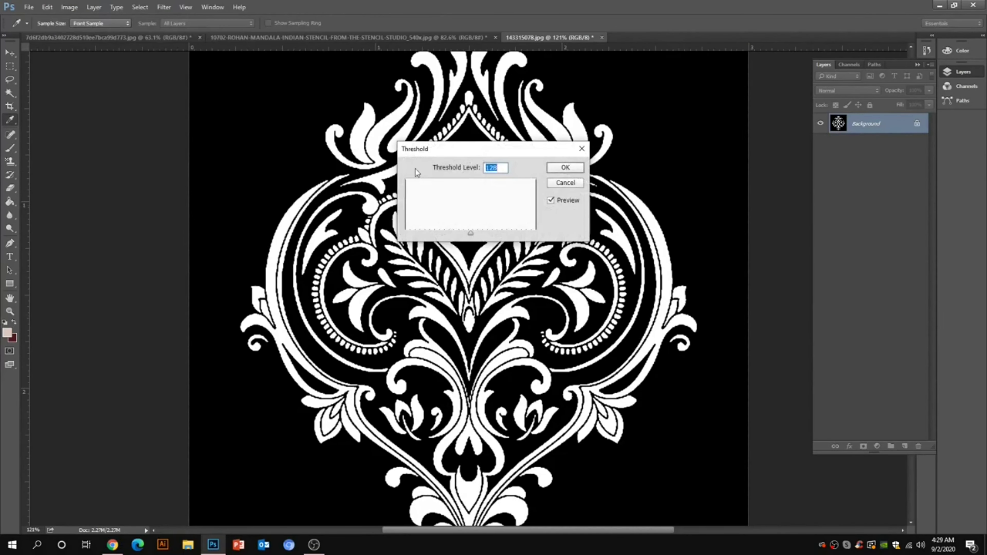
pyautogui.click(563, 168)
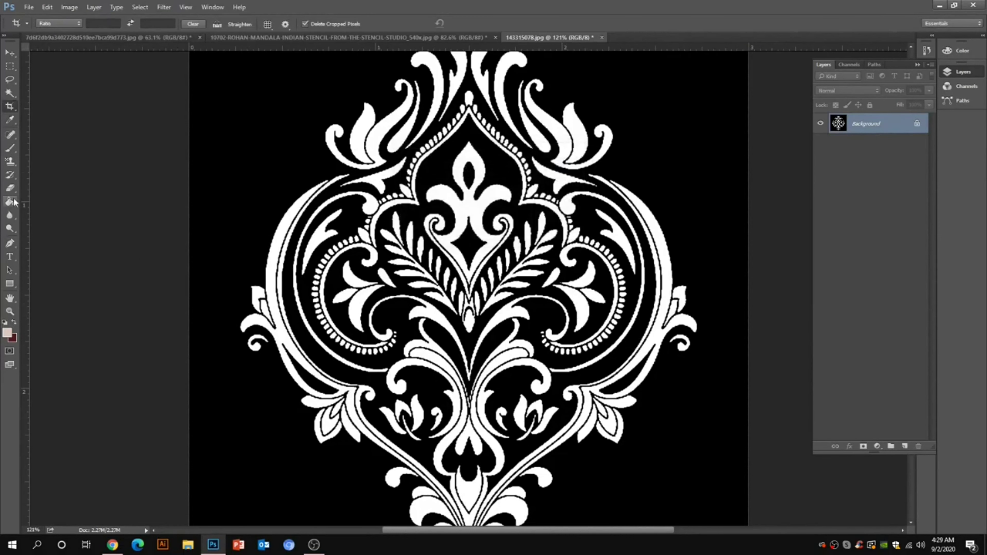
pyautogui.click(261, 184)
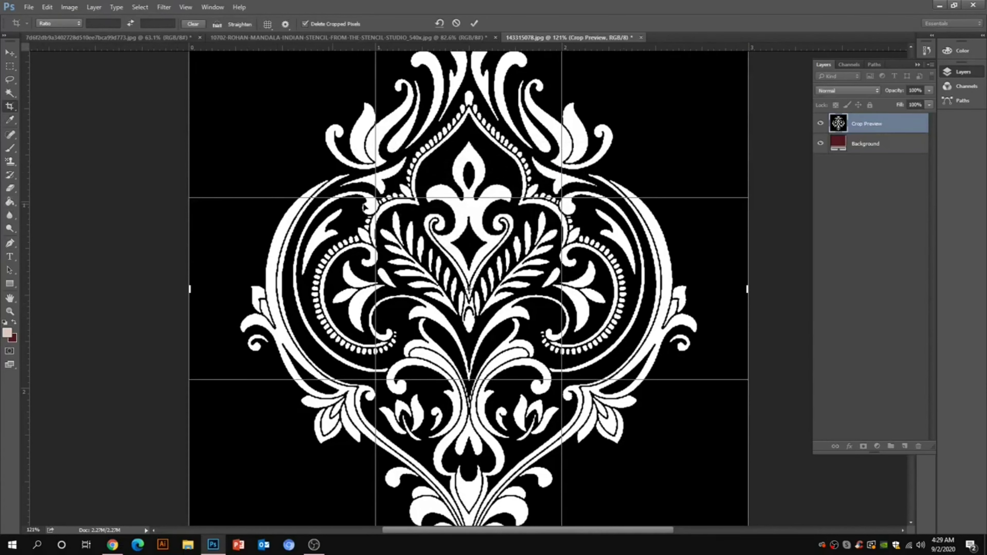
pyautogui.click(11, 117)
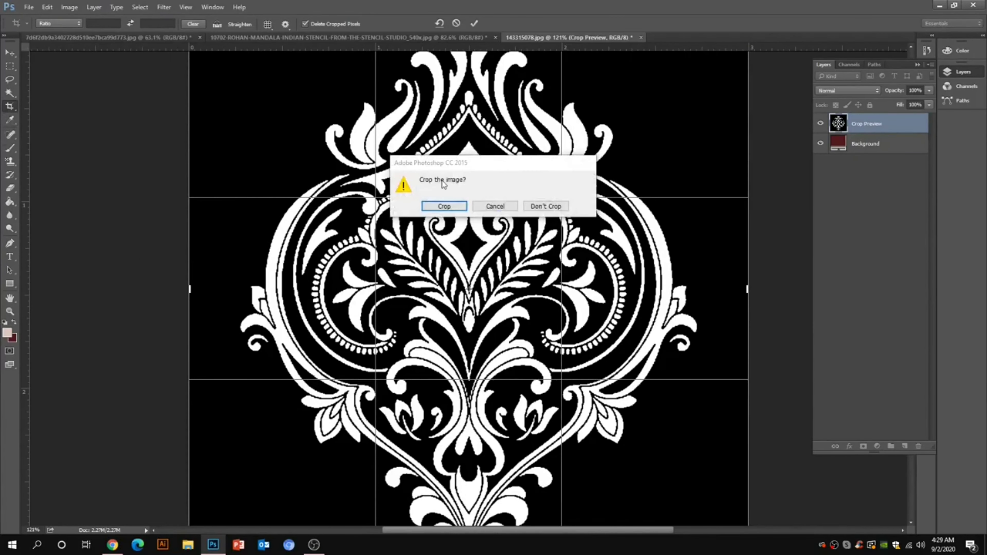
pyautogui.click(551, 209)
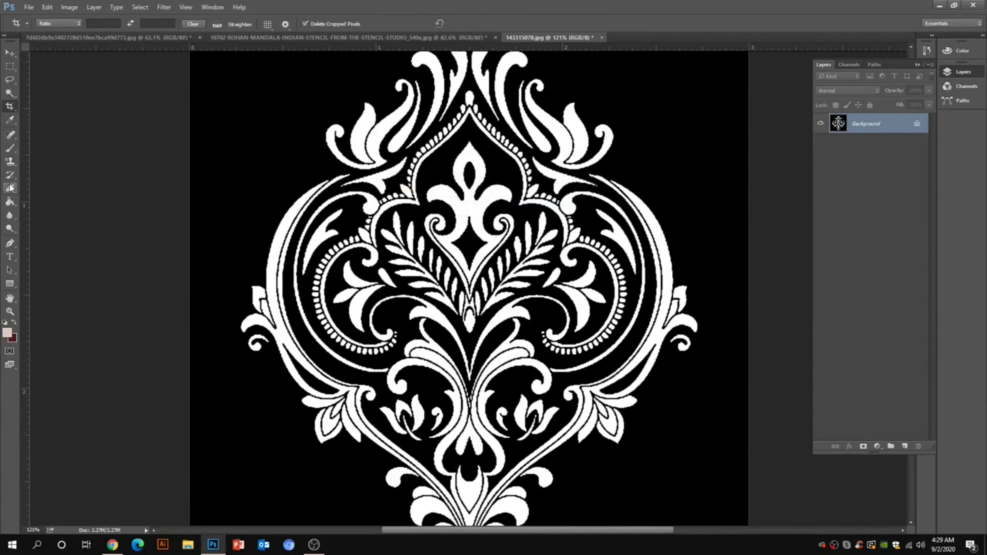
# Fill the image's black background with the beige foreground color, swap colors and fill the white motif with dark red.
pyautogui.click(9, 202)
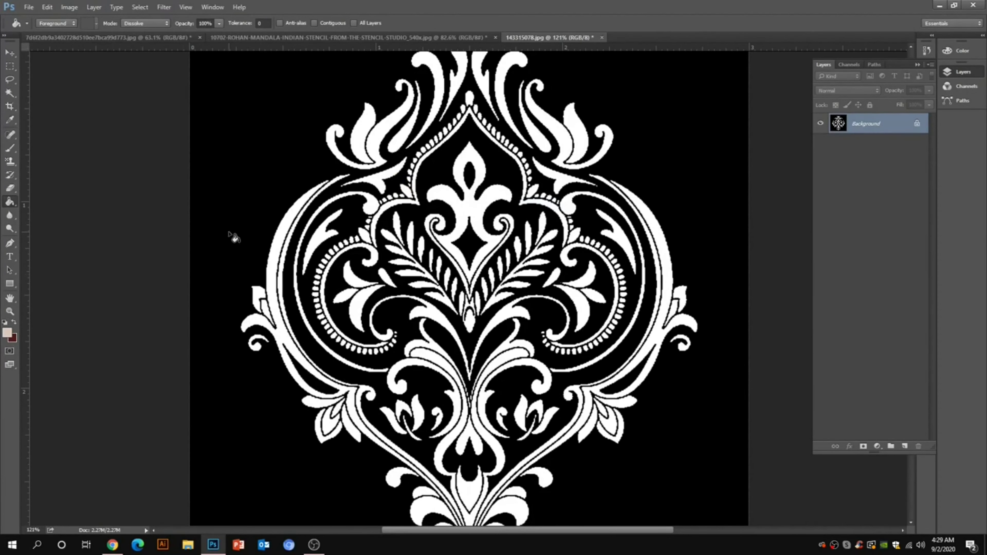
pyautogui.click(228, 245)
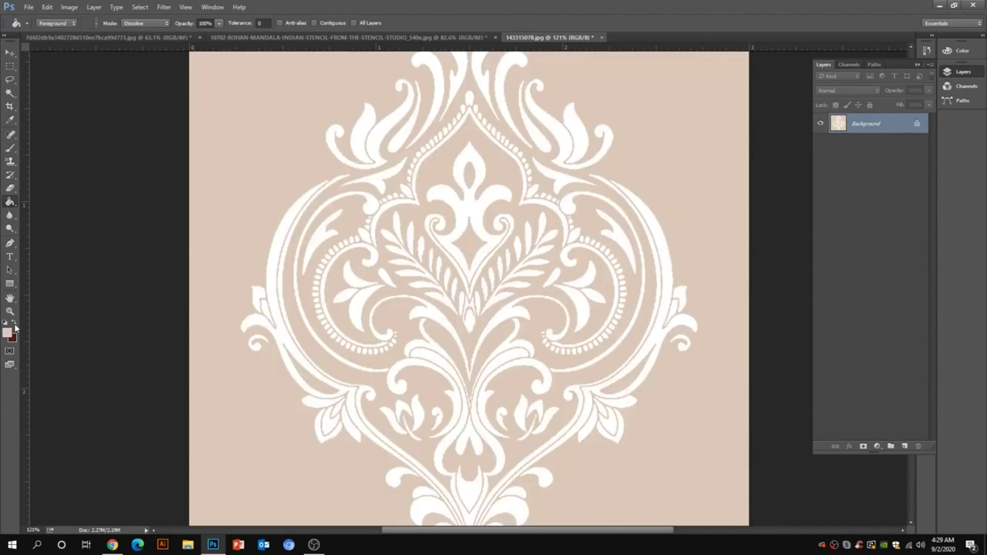
pyautogui.click(340, 299)
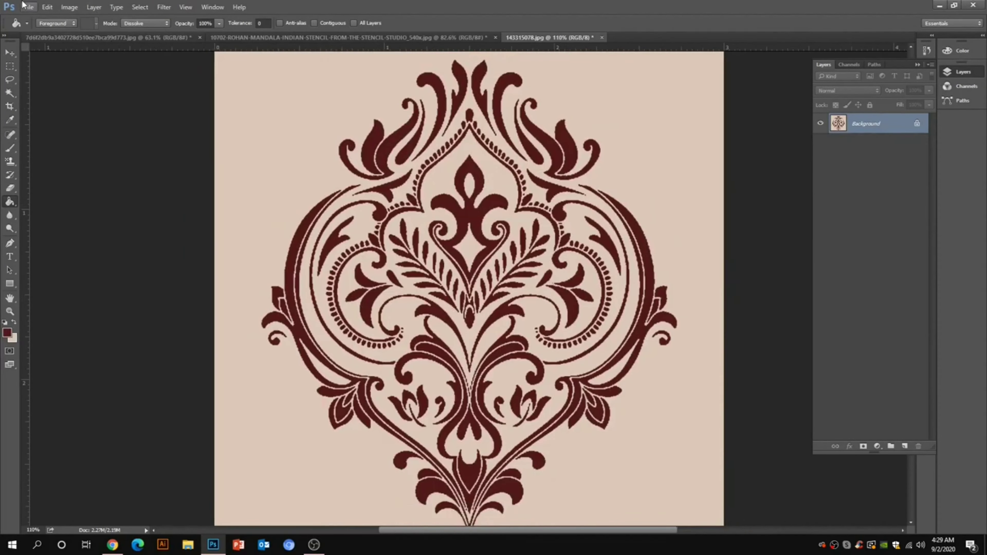
# Open the white-on-black motif image db56311e6c8b9ee32e1d0224713b999e from the INDIAN MOTIF RESEARCH folder.
pyautogui.click(29, 7)
pyautogui.click(49, 30)
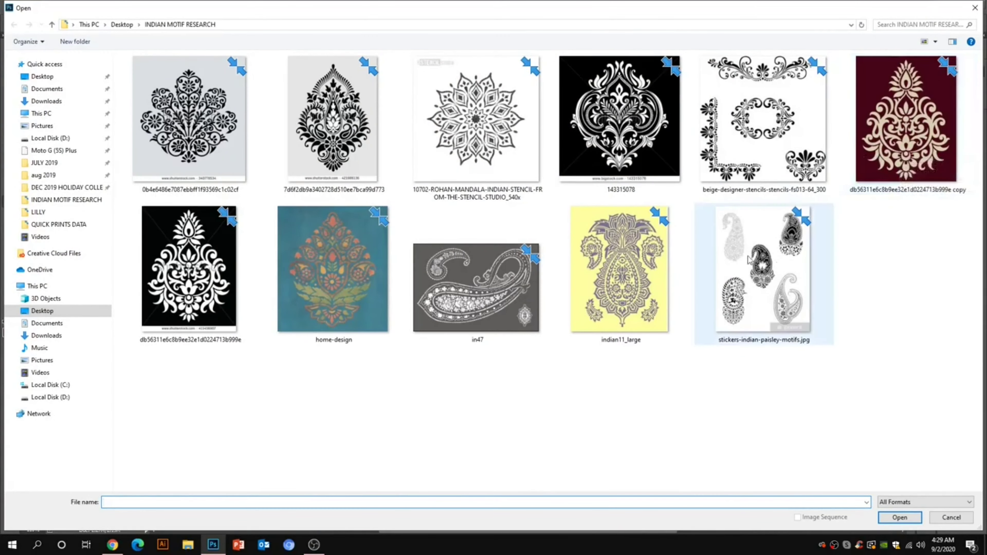
pyautogui.rightClick(227, 255)
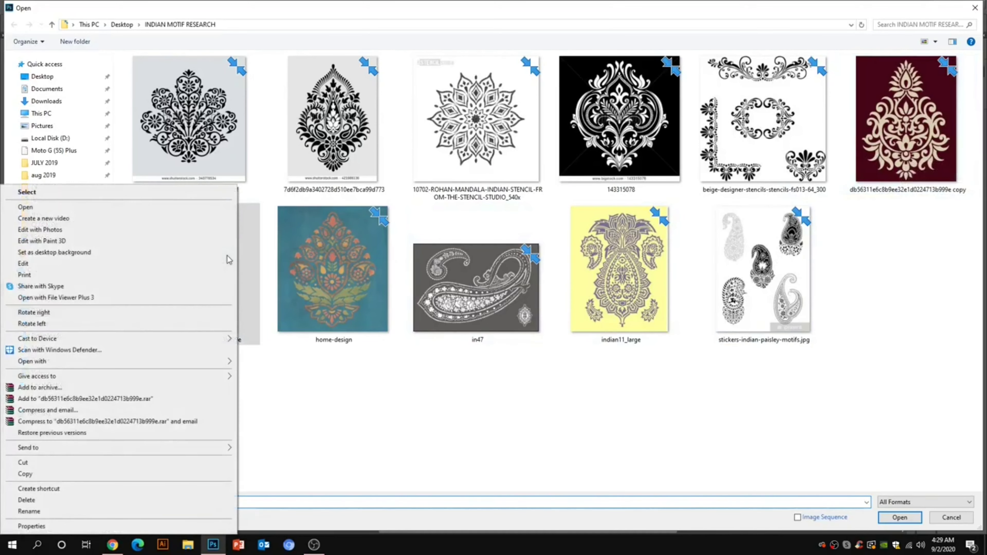
pyautogui.click(259, 260)
pyautogui.doubleClick(259, 256)
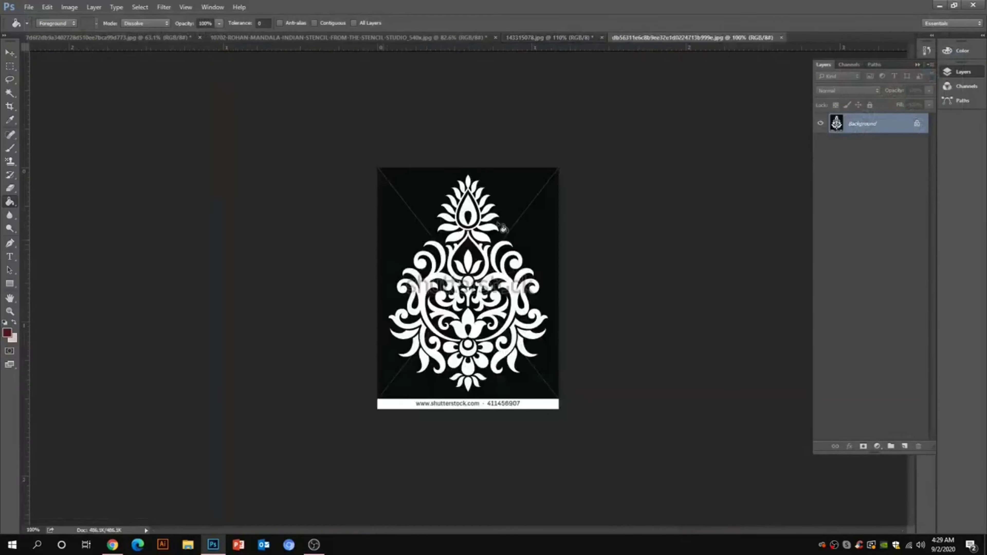
# Crop the white stock-site caption strip off the lower edge of the motif image.
pyautogui.click(10, 106)
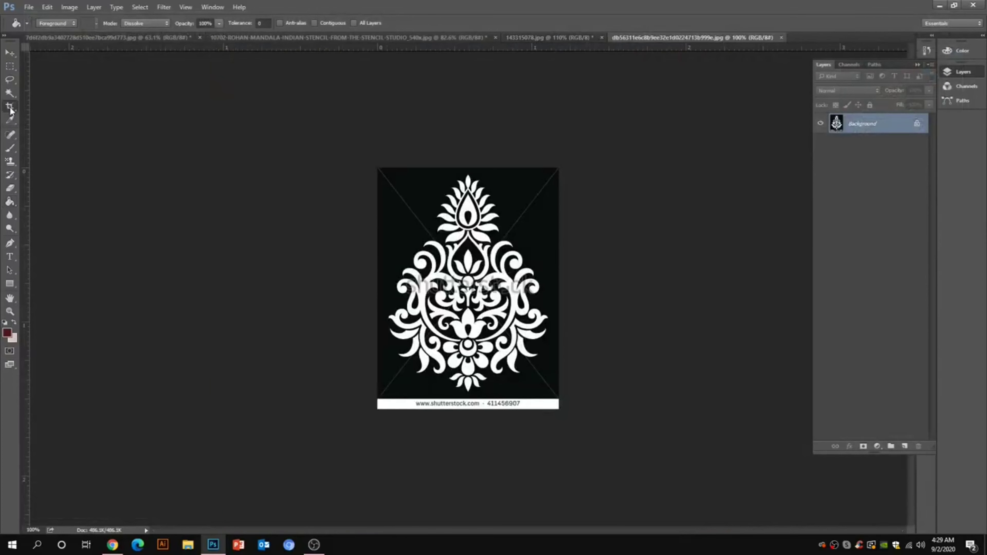
pyautogui.moveTo(469, 405); pyautogui.dragTo(476, 404)
pyautogui.click(69, 7)
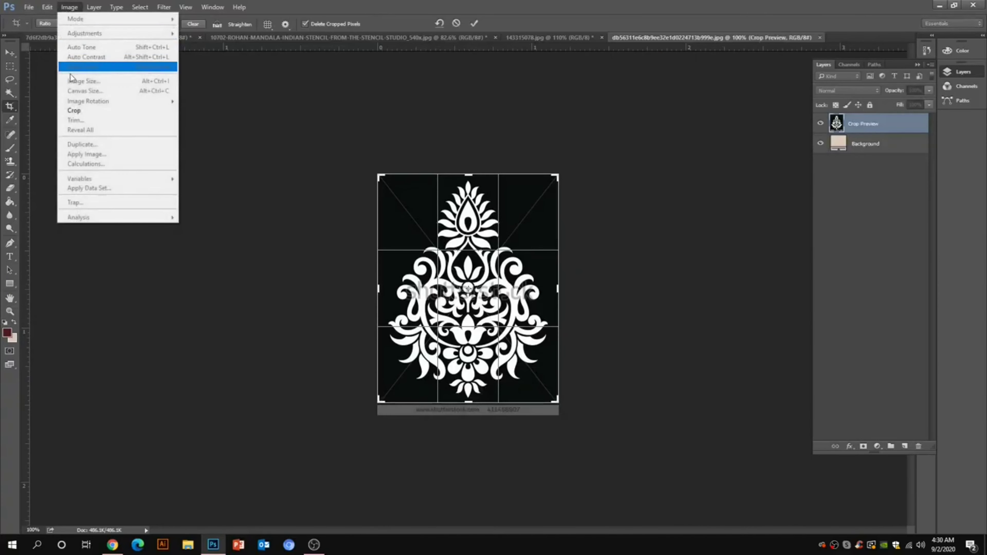
pyautogui.click(77, 110)
# Enlarge the cropped motif image to a width of 3 inches at 300 pixels per inch, keeping proportions and resampling.
pyautogui.click(69, 6)
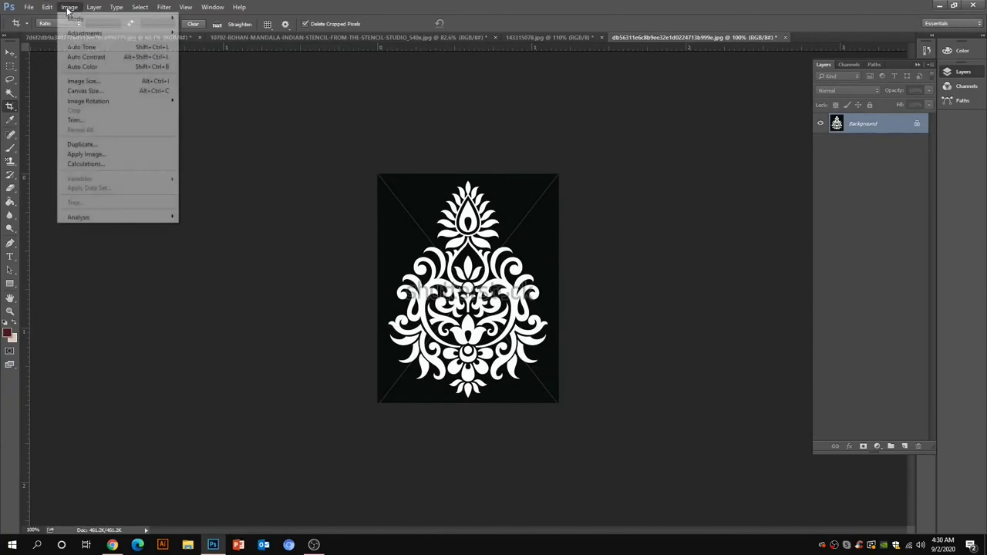
pyautogui.click(81, 81)
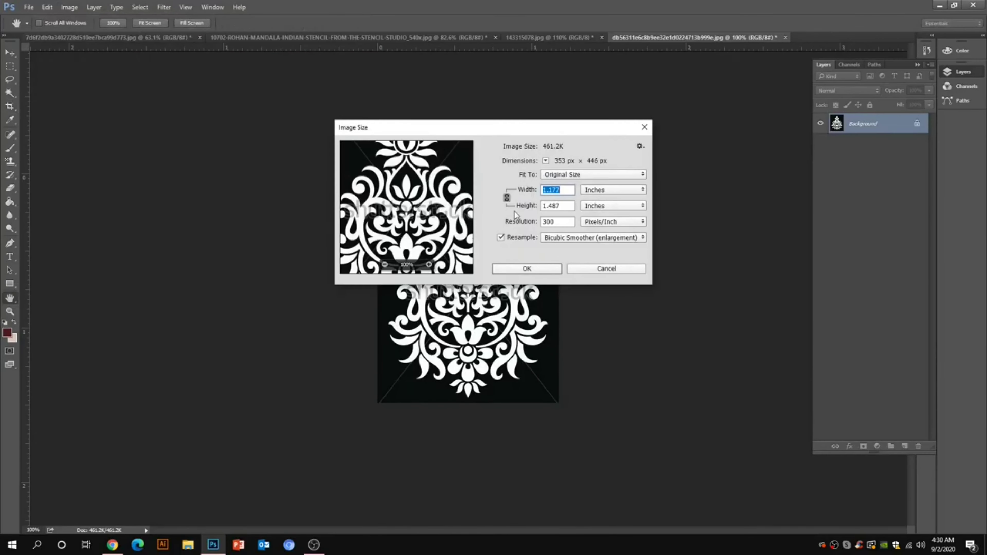
pyautogui.write('3')
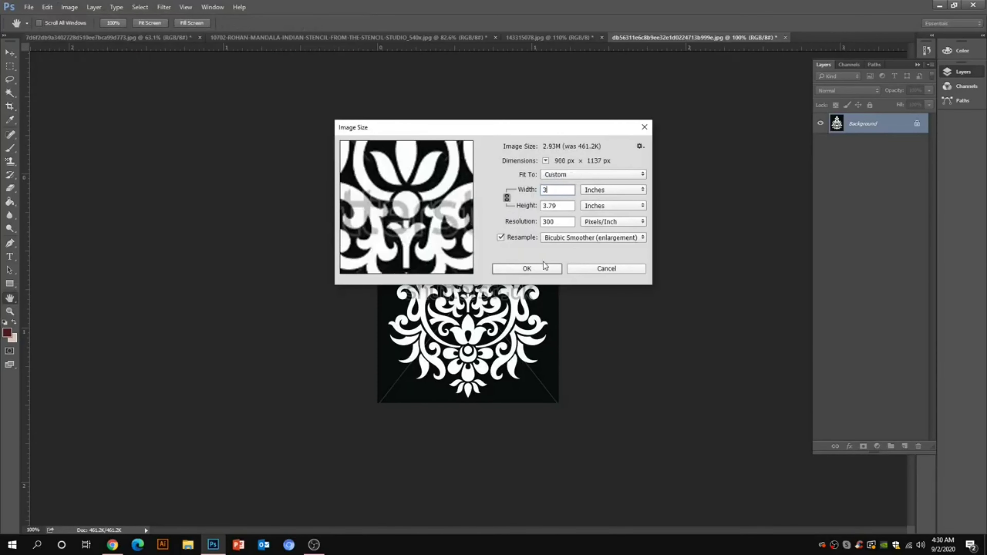
pyautogui.click(540, 268)
# Remove the watermark with Curves, setting the black point to input 61 and the white point to input 171, output 255.
pyautogui.click(70, 7)
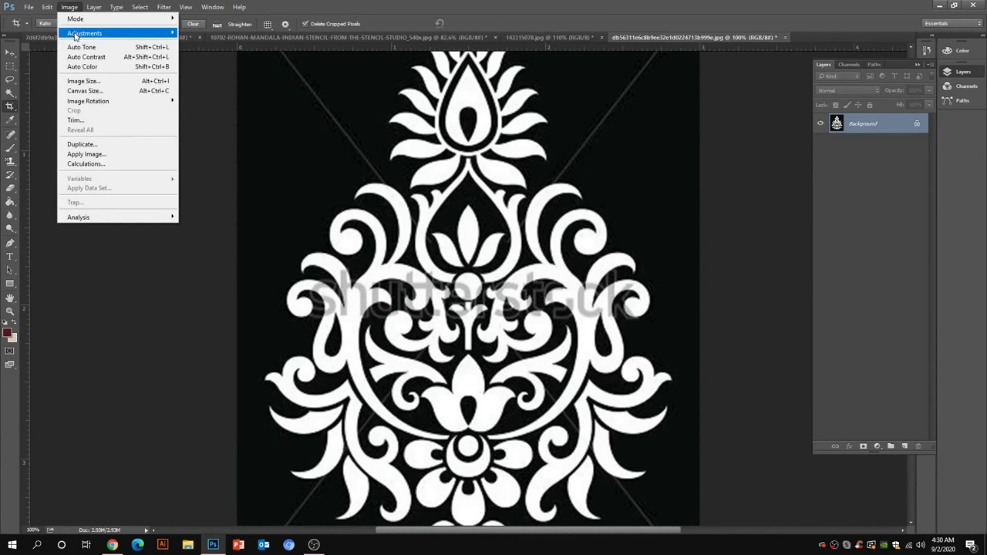
pyautogui.moveTo(77, 35)
pyautogui.click(198, 52)
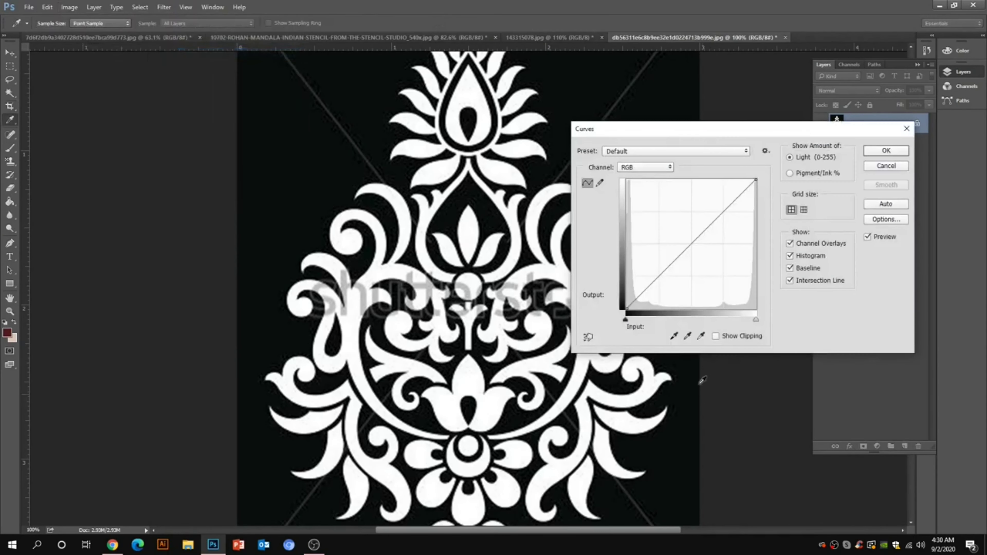
pyautogui.moveTo(625, 320); pyautogui.dragTo(657, 320)
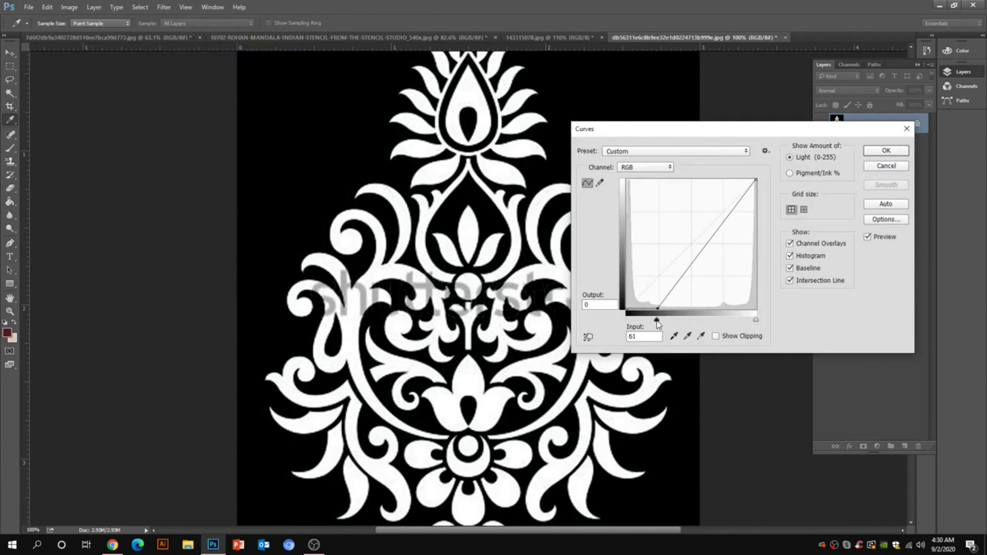
pyautogui.moveTo(758, 182); pyautogui.dragTo(714, 180)
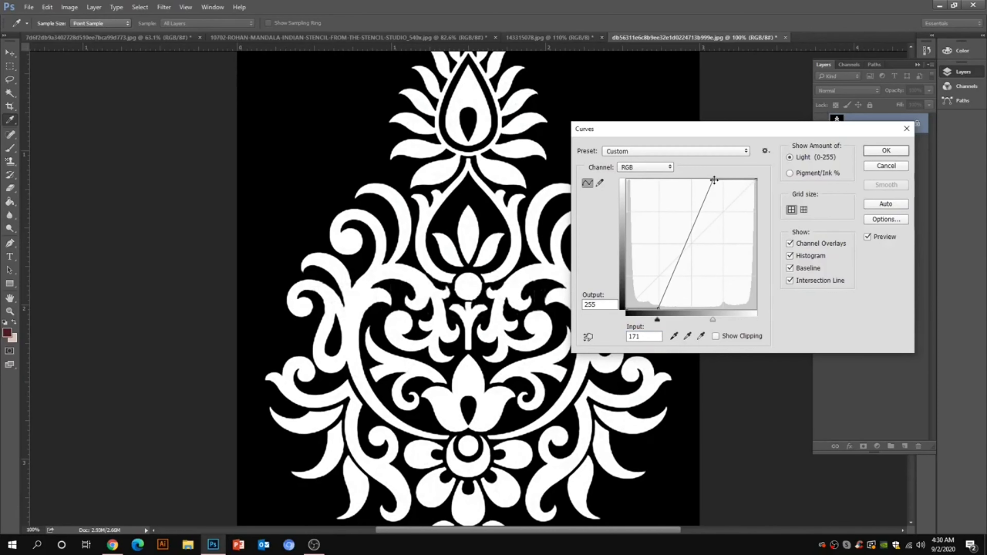
pyautogui.click(886, 151)
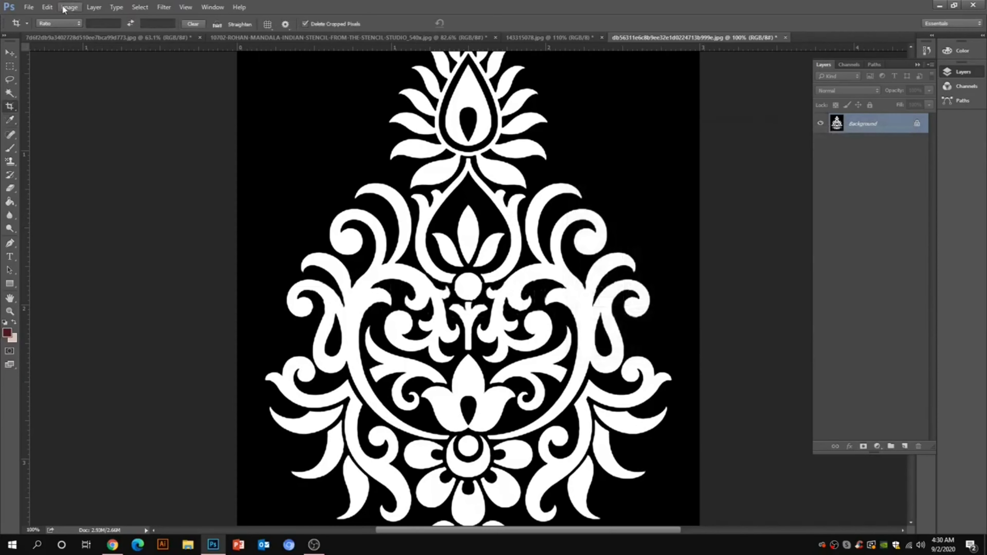
# Apply a Threshold adjustment to turn the enlarged motif into pure black and white.
pyautogui.click(69, 7)
pyautogui.moveTo(117, 33)
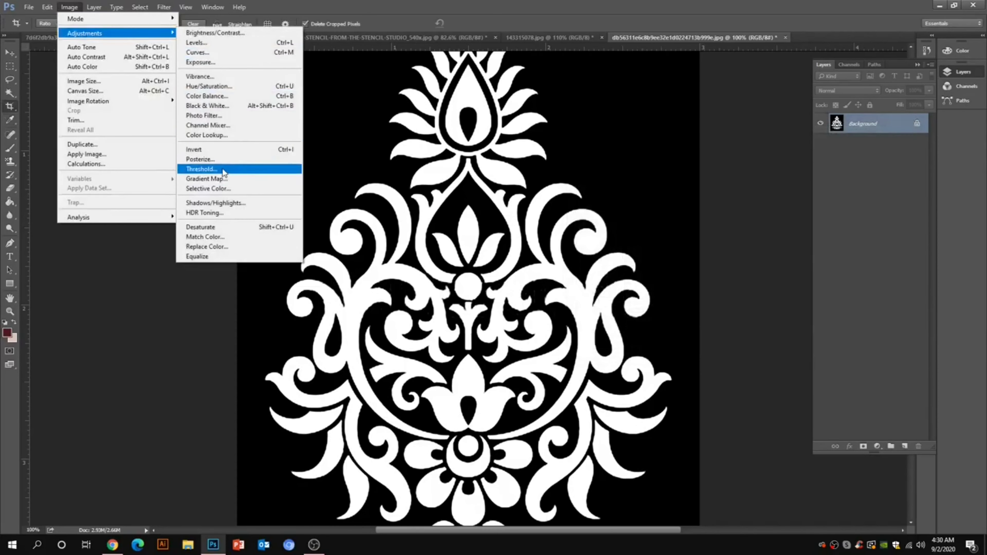
pyautogui.click(205, 168)
pyautogui.click(564, 168)
pyautogui.press('c')
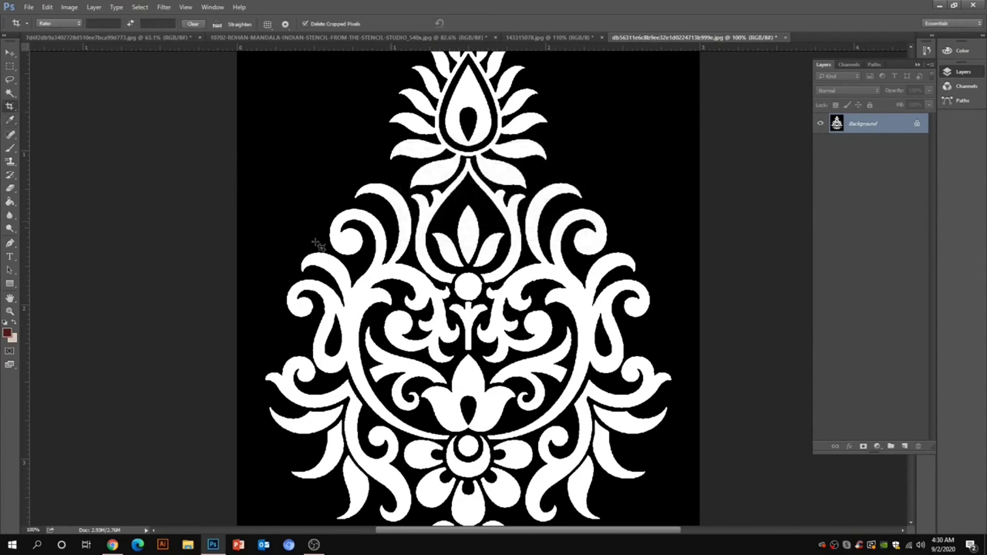
# Choose dark gray #494242 as the foreground color and fill the motif's black background with it.
pyautogui.click(8, 335)
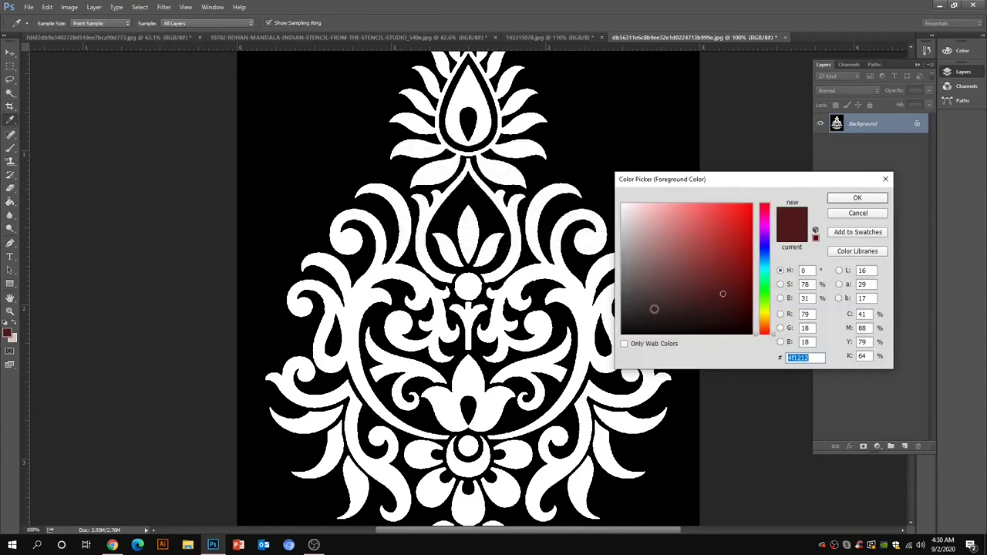
pyautogui.click(653, 306)
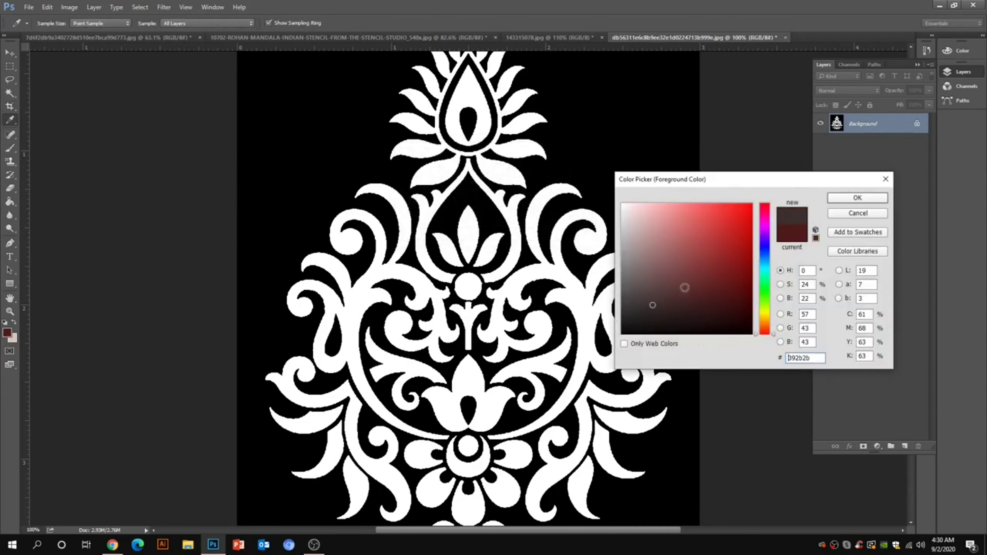
pyautogui.click(634, 297)
pyautogui.click(851, 199)
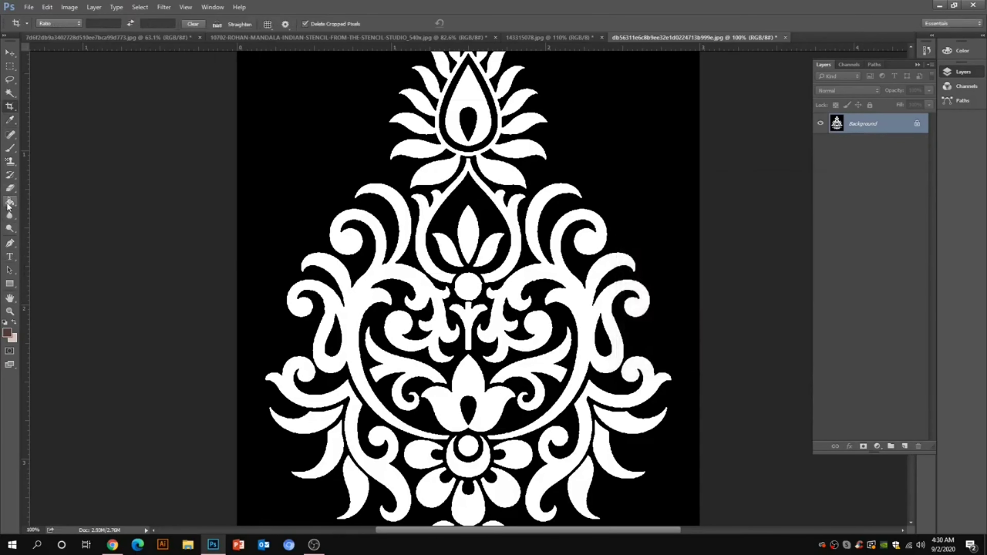
pyautogui.click(8, 202)
pyautogui.click(310, 201)
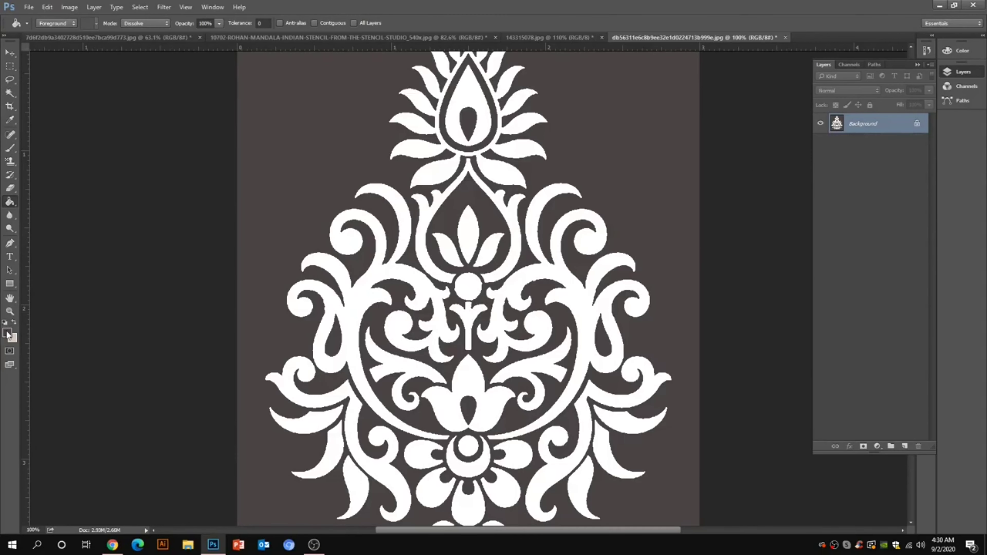
# Choose an orange-tan foreground color (RGB 202, 142, 78) and fill the white motif with it.
pyautogui.click(7, 334)
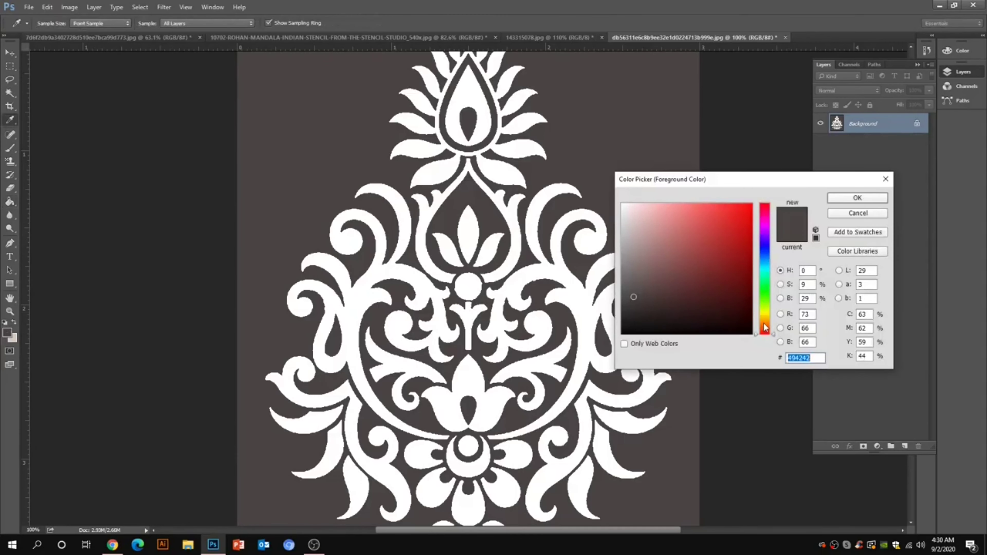
pyautogui.moveTo(764, 328); pyautogui.dragTo(764, 320)
pyautogui.click(690, 250)
pyautogui.click(702, 230)
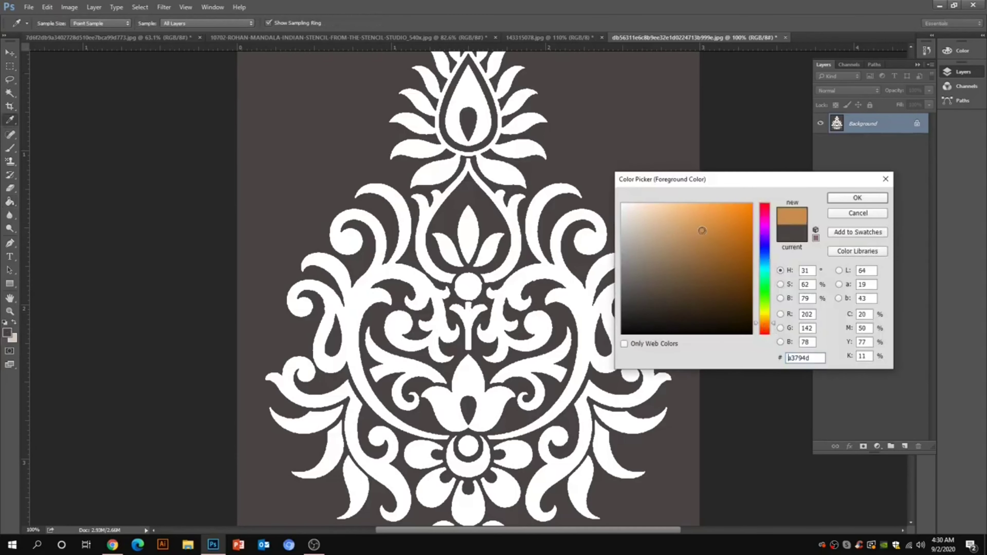
pyautogui.click(837, 199)
pyautogui.press('g')
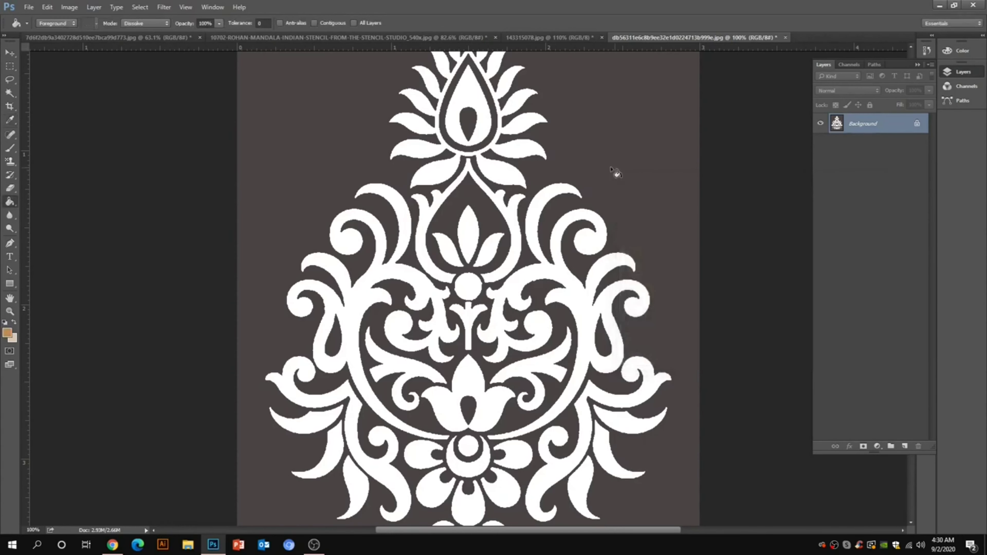
pyautogui.click(498, 172)
pyautogui.scroll(-3, 249, 172)
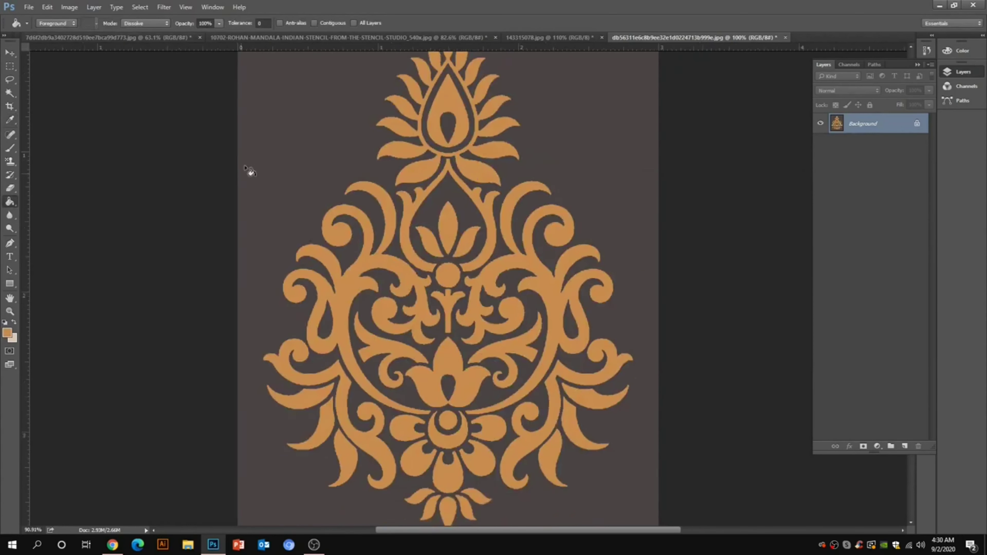
# Zoom out on the other recolored motif images and tile all four open documents side by side.
pyautogui.click(549, 38)
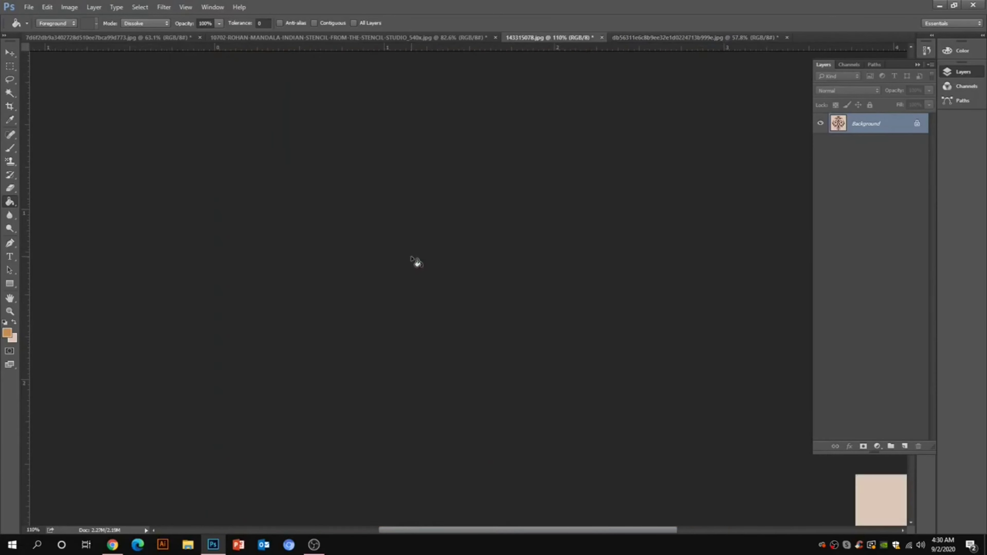
pyautogui.scroll(-3, 416, 262)
pyautogui.click(437, 38)
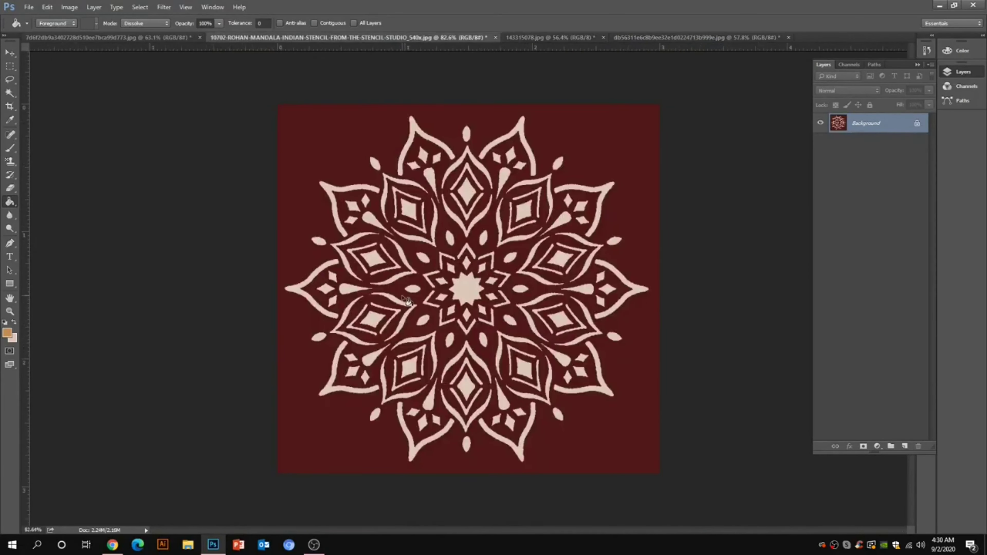
pyautogui.scroll(-3, 213, 72)
pyautogui.click(179, 39)
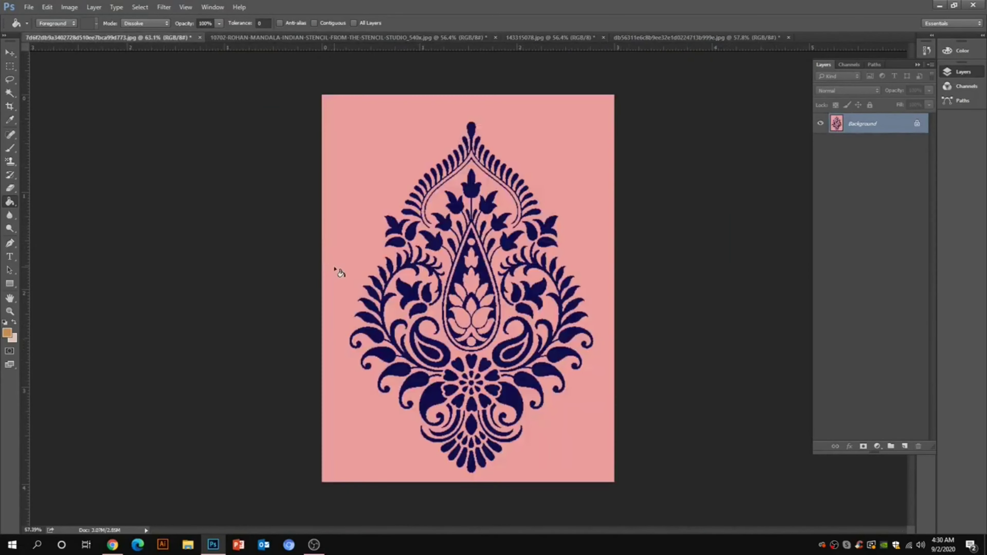
pyautogui.scroll(-3, 338, 271)
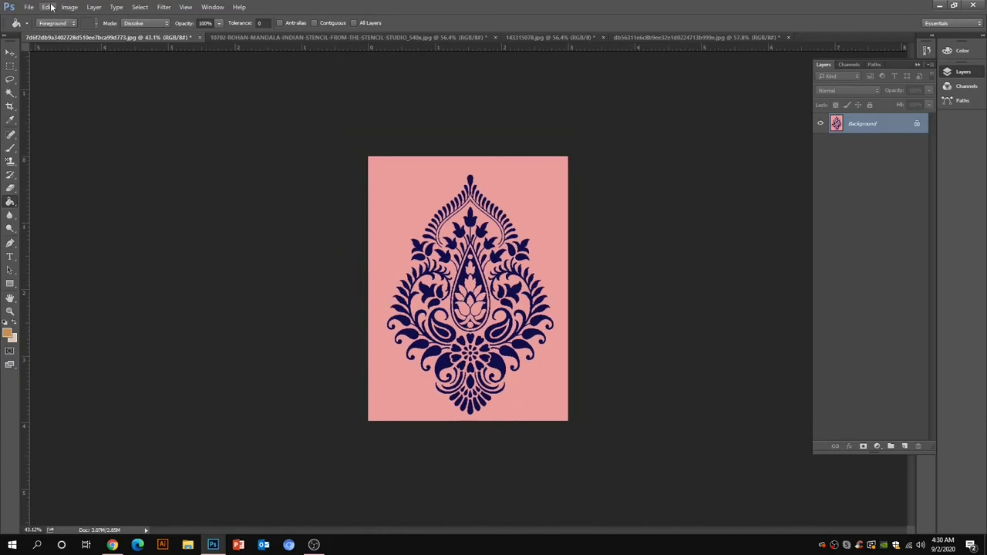
pyautogui.click(28, 7)
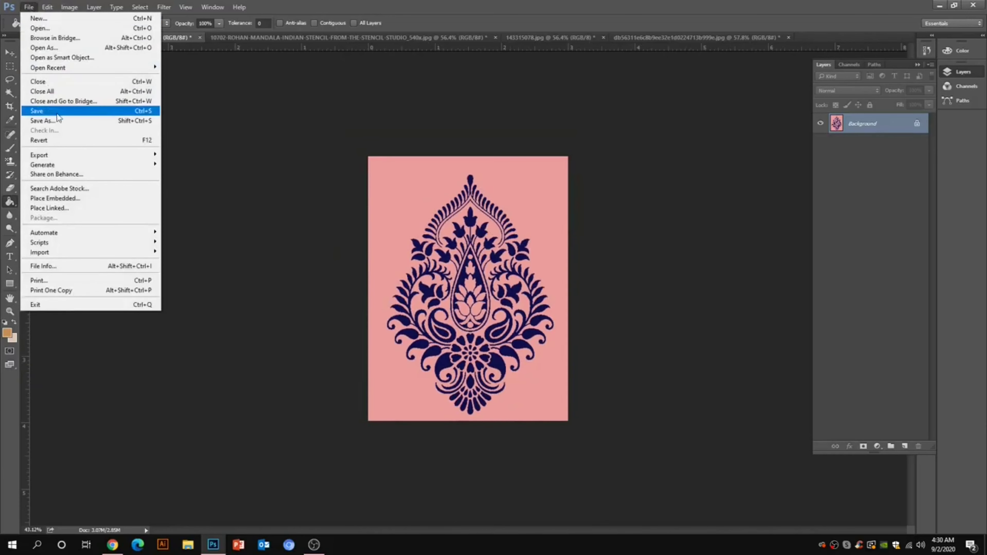
pyautogui.click(29, 7)
pyautogui.click(212, 7)
pyautogui.moveTo(214, 19)
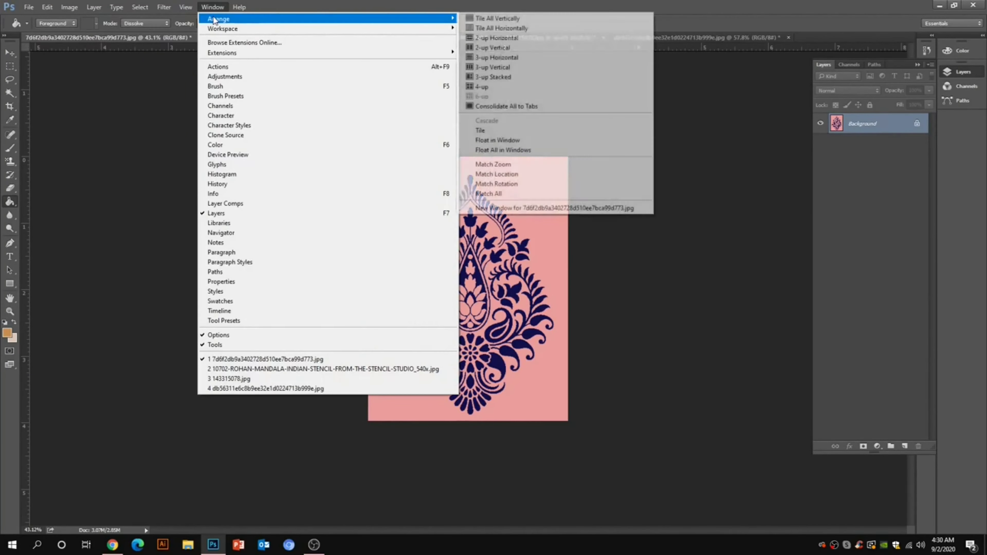
pyautogui.click(510, 130)
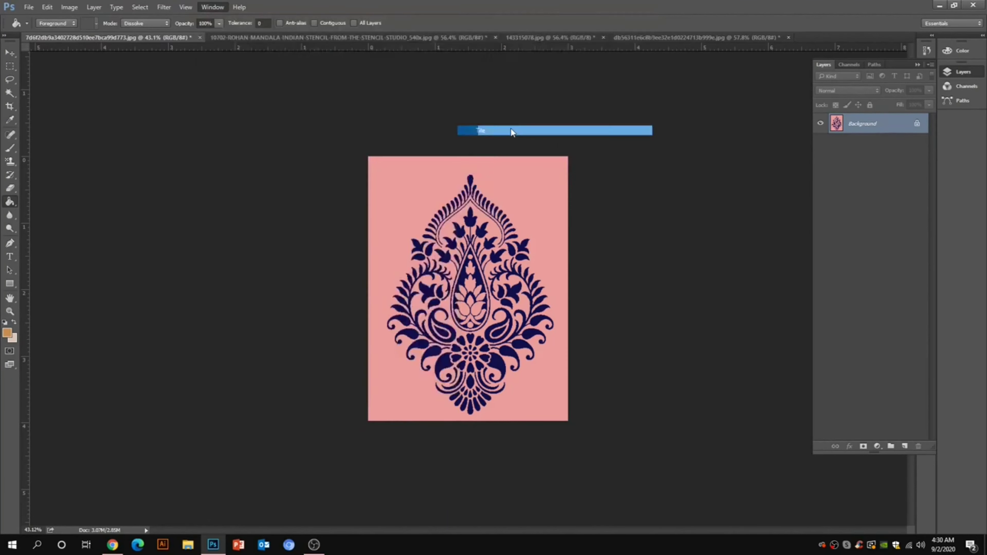
pyautogui.scroll(-1, 447, 201)
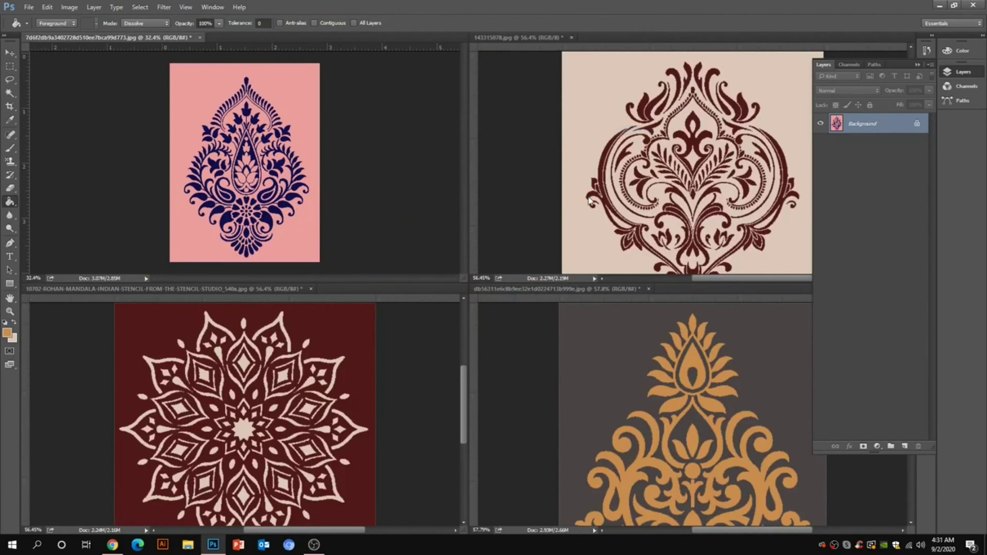
# Zoom out the beige, gray and dark red documents until each whole motif fits within its tile.
pyautogui.click(514, 197)
pyautogui.scroll(-2, 514, 197)
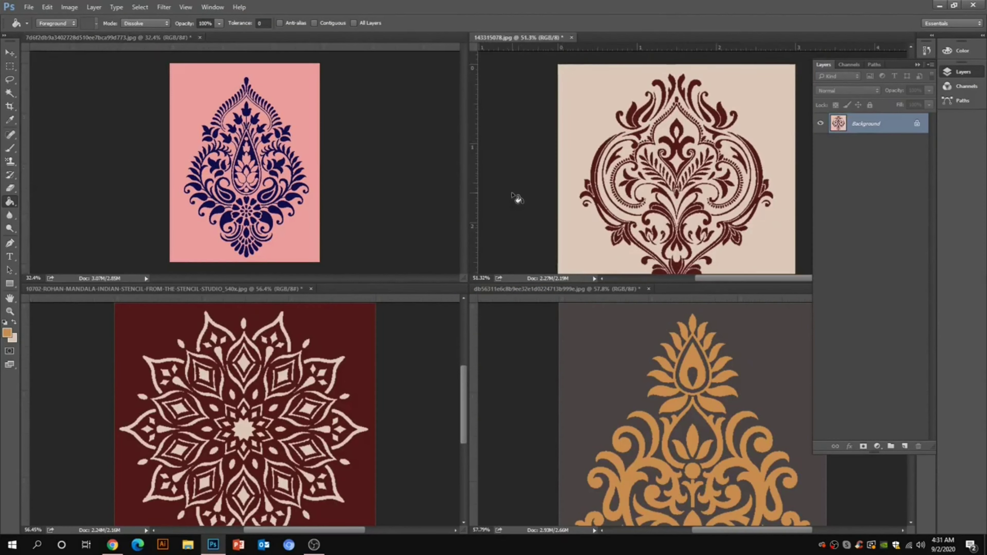
pyautogui.click(548, 346)
pyautogui.scroll(-3, 549, 346)
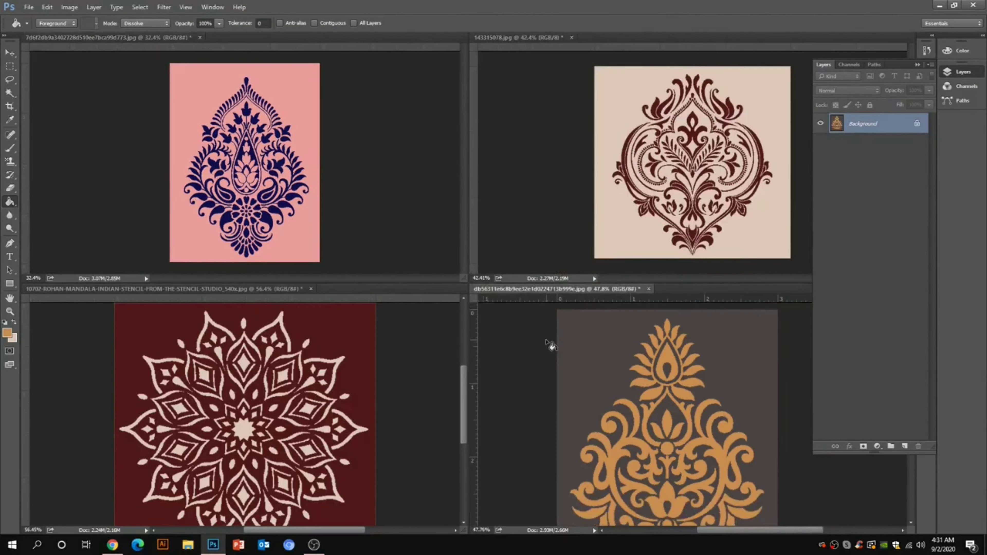
pyautogui.click(380, 399)
pyautogui.scroll(-2, 381, 399)
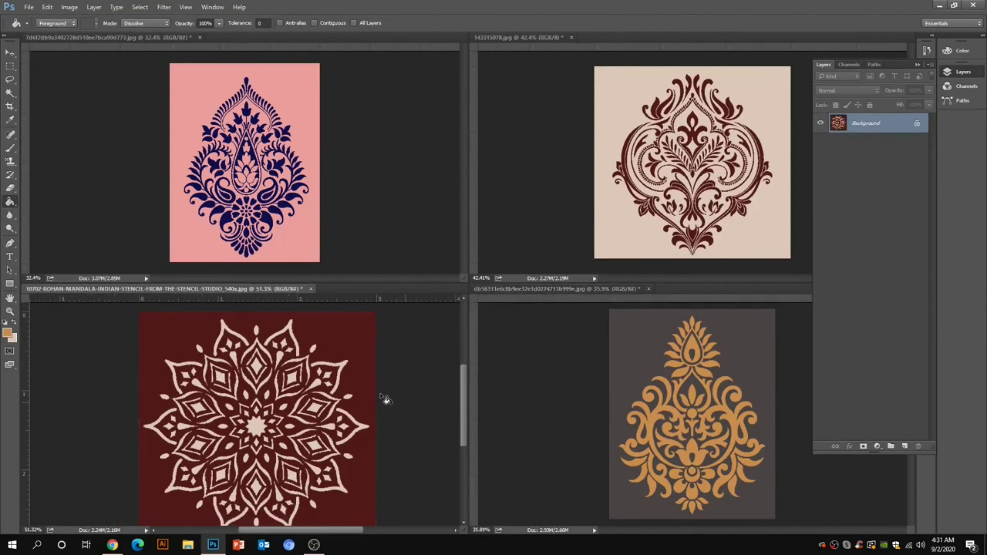
# Create a new white RGB document, 12.5 by 3.61 inches at 300 pixels per inch.
pyautogui.click(28, 7)
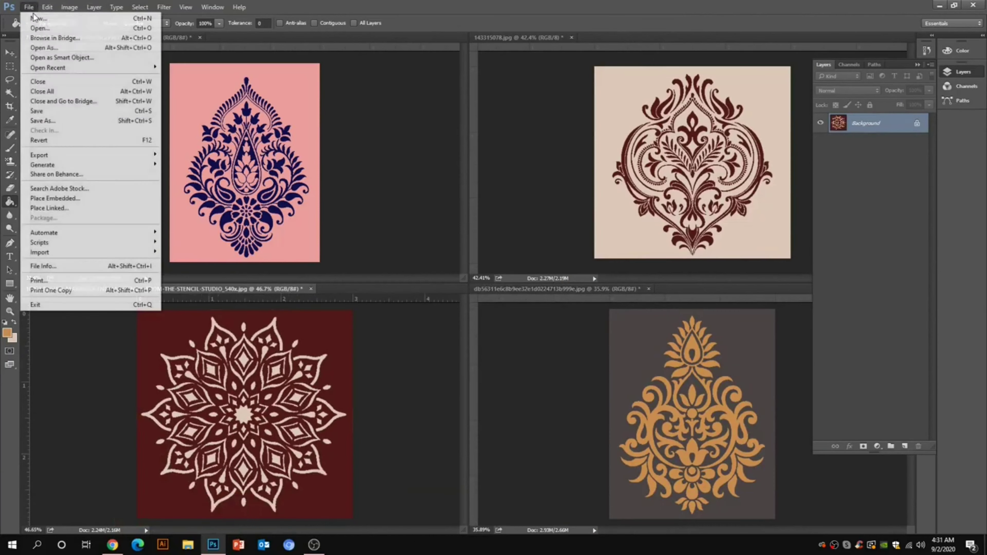
pyautogui.click(39, 19)
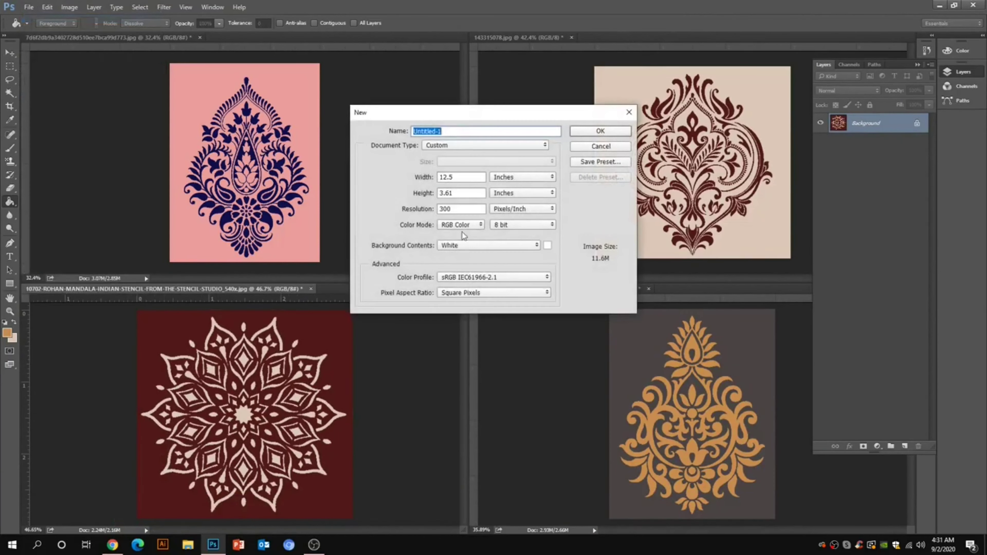
pyautogui.click(584, 134)
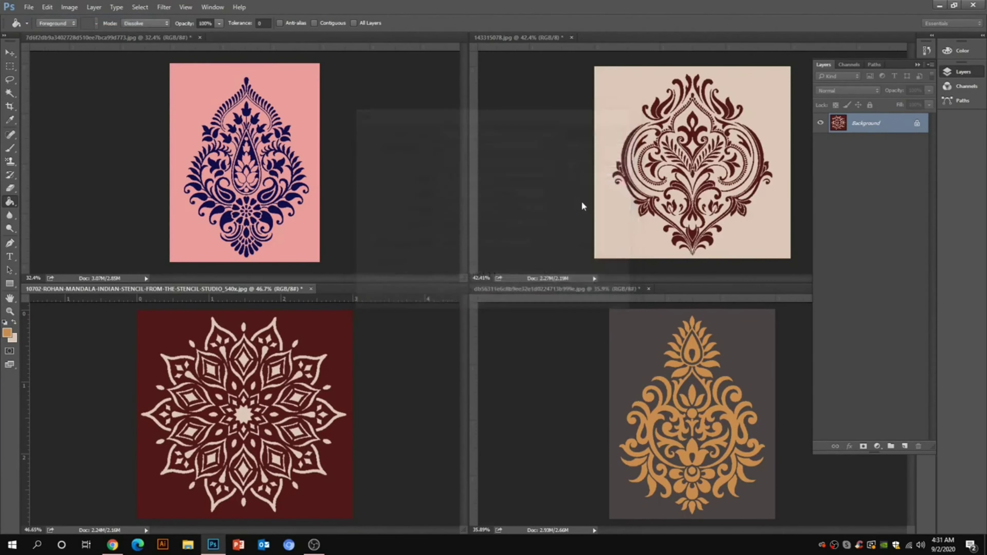